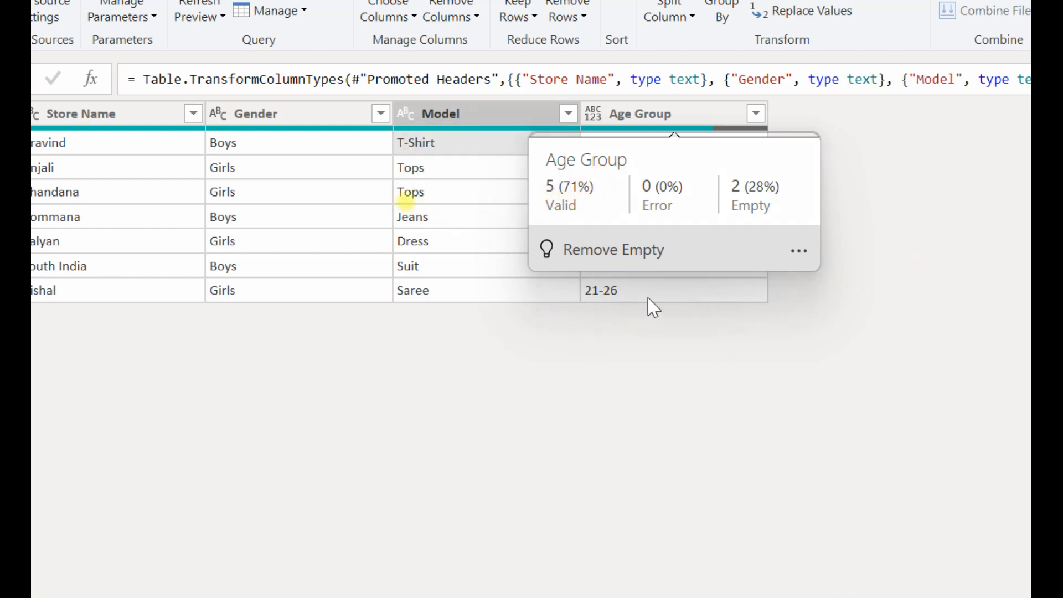
# Examine the entries in the Model and Age Group columns for missing and wrongly formatted age ranges.
pyautogui.click(325, 223)
pyautogui.click(403, 242)
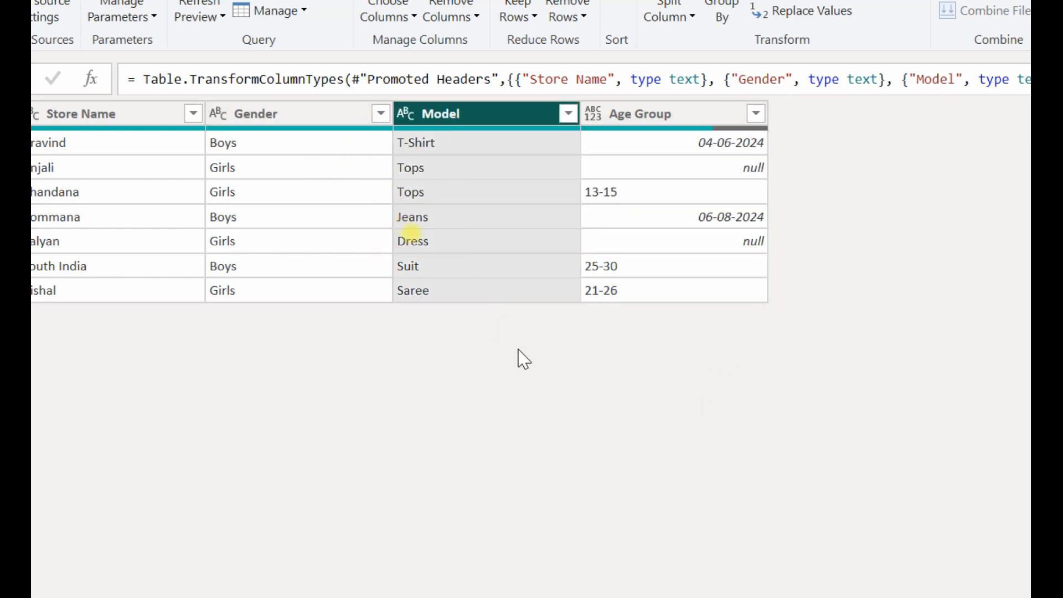
pyautogui.click(723, 148)
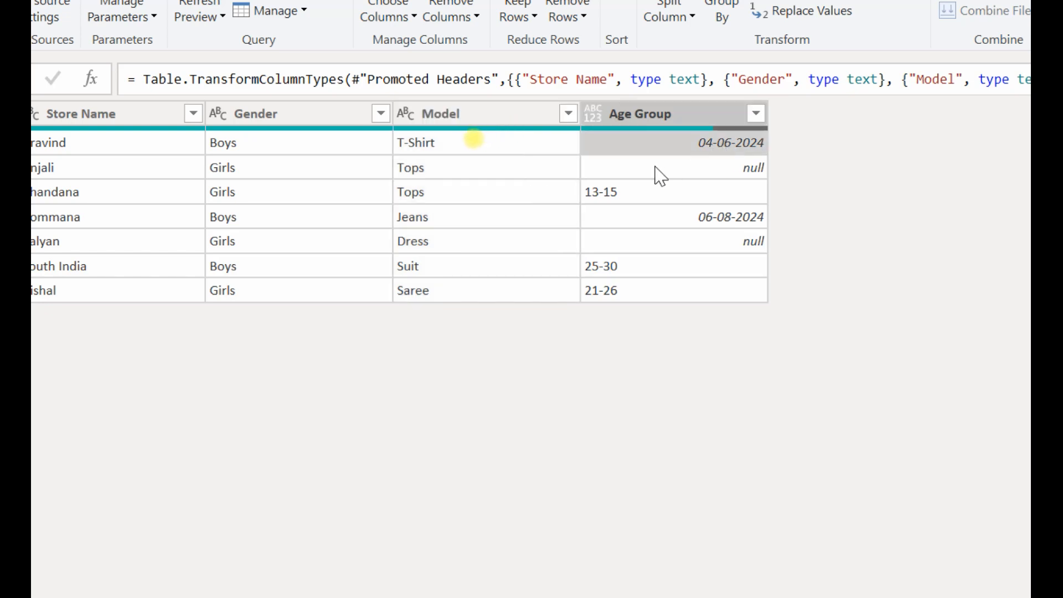
pyautogui.click(618, 206)
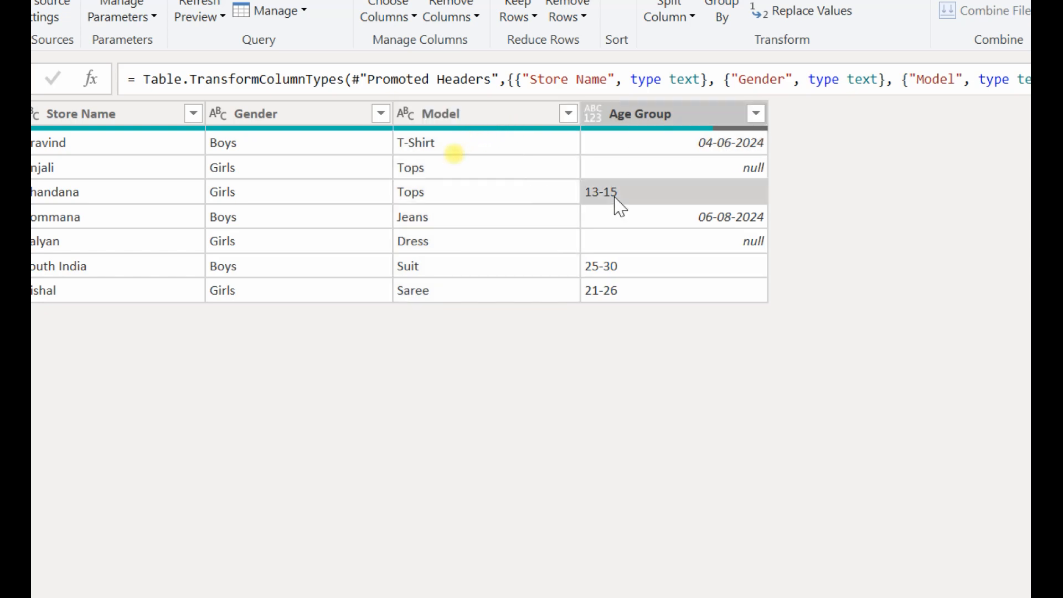
pyautogui.click(742, 220)
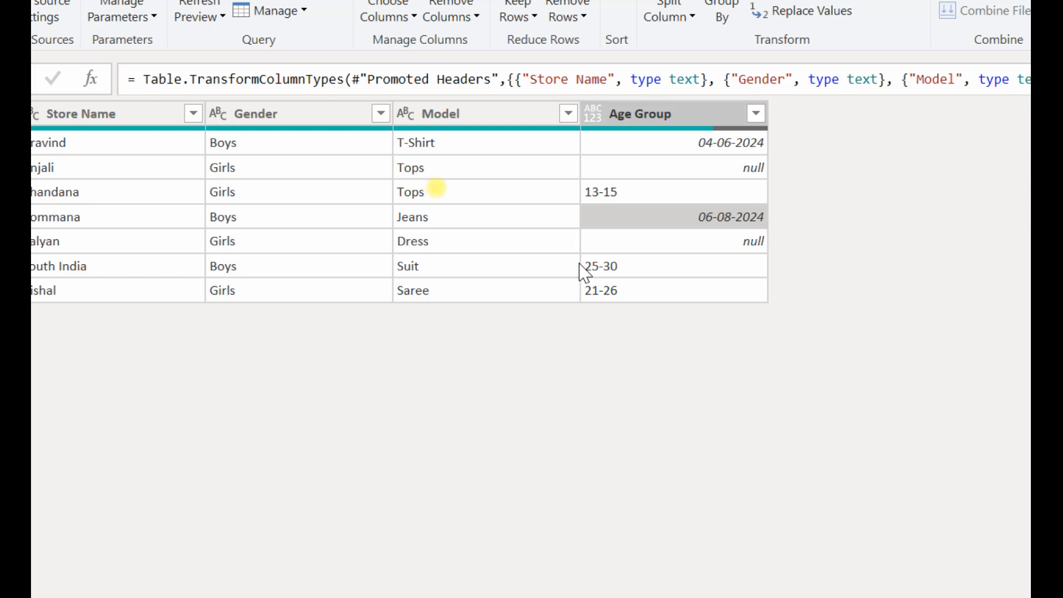
pyautogui.click(654, 147)
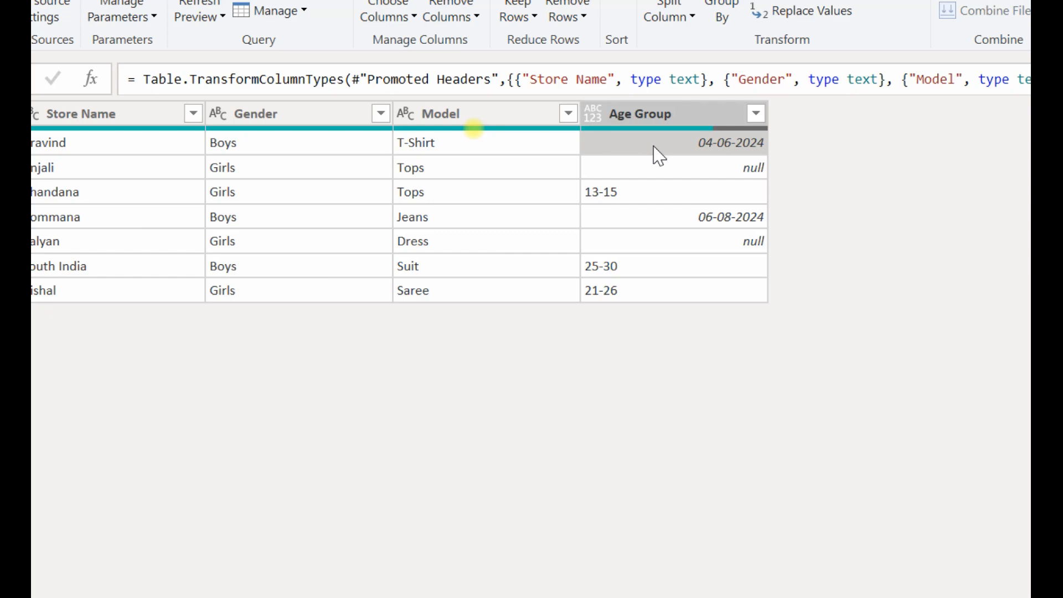
# Compare the cell commands offered for the Age Group, Model, Gender and Store Name columns.
pyautogui.rightClick(749, 155)
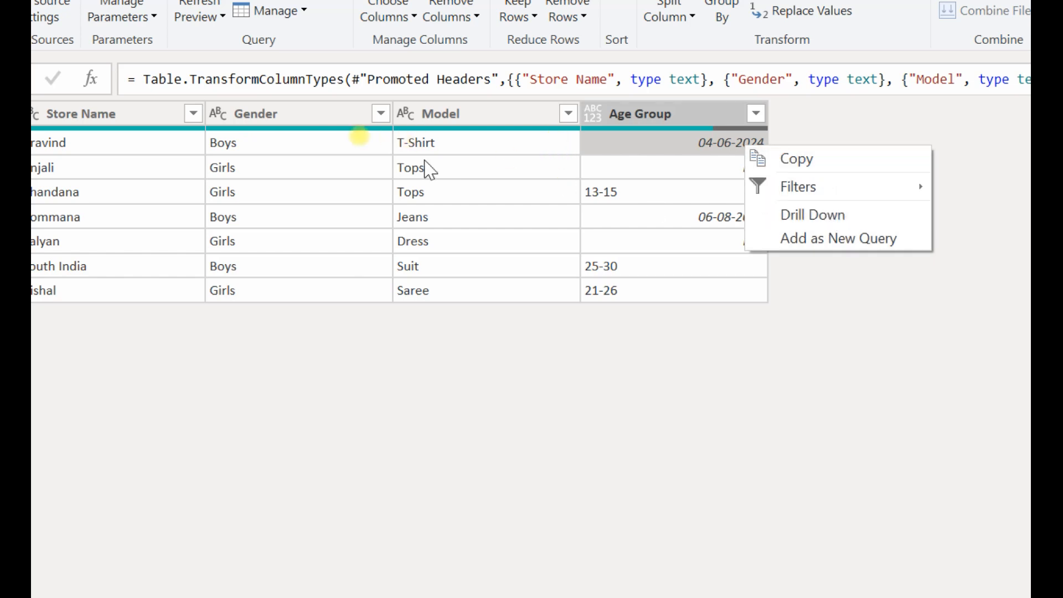
pyautogui.rightClick(434, 146)
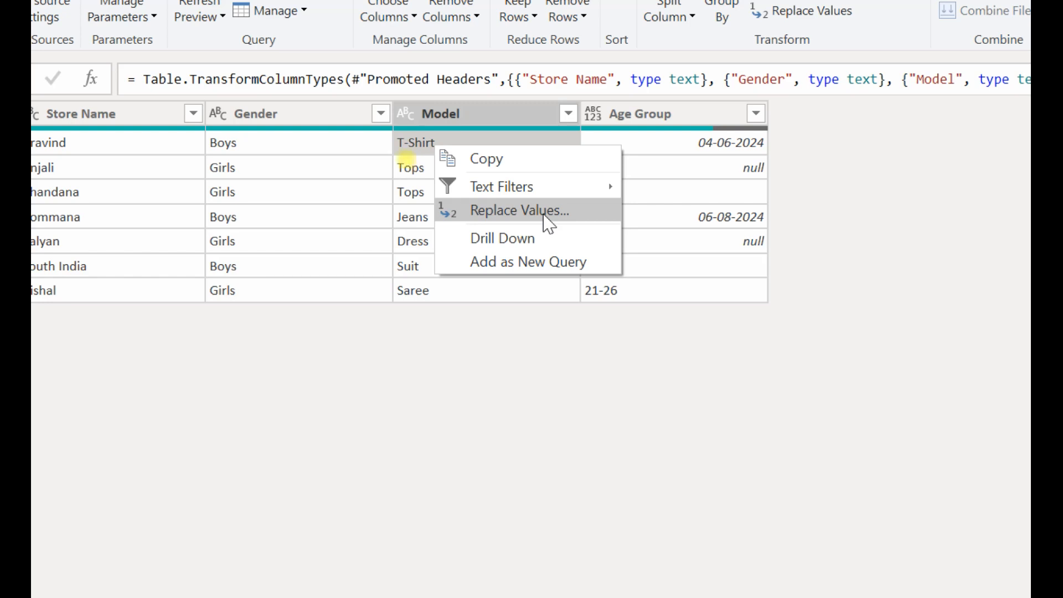
pyautogui.click(294, 183)
pyautogui.rightClick(294, 183)
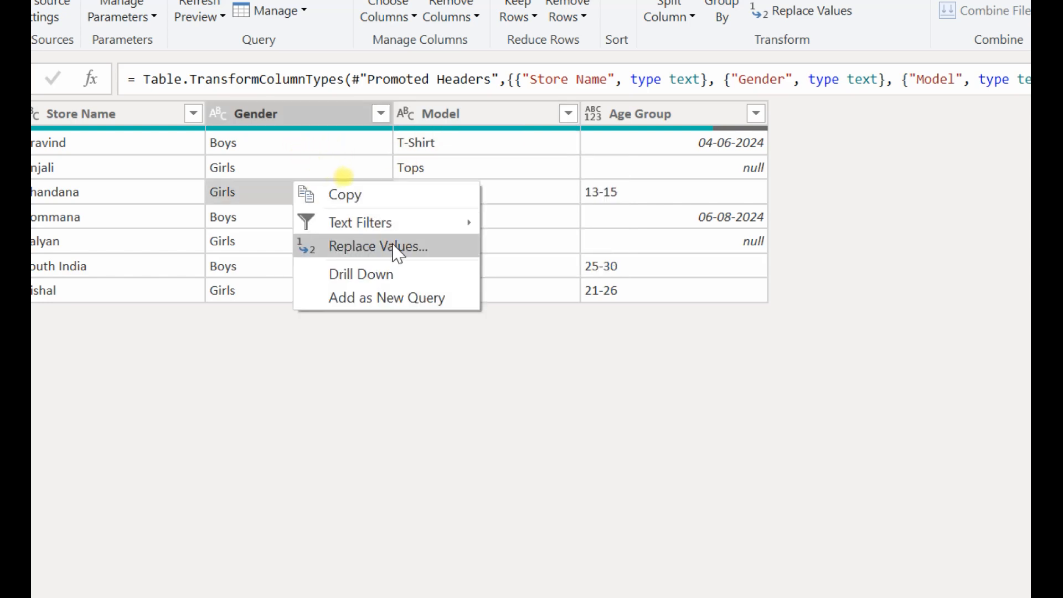
pyautogui.click(235, 192)
pyautogui.rightClick(235, 192)
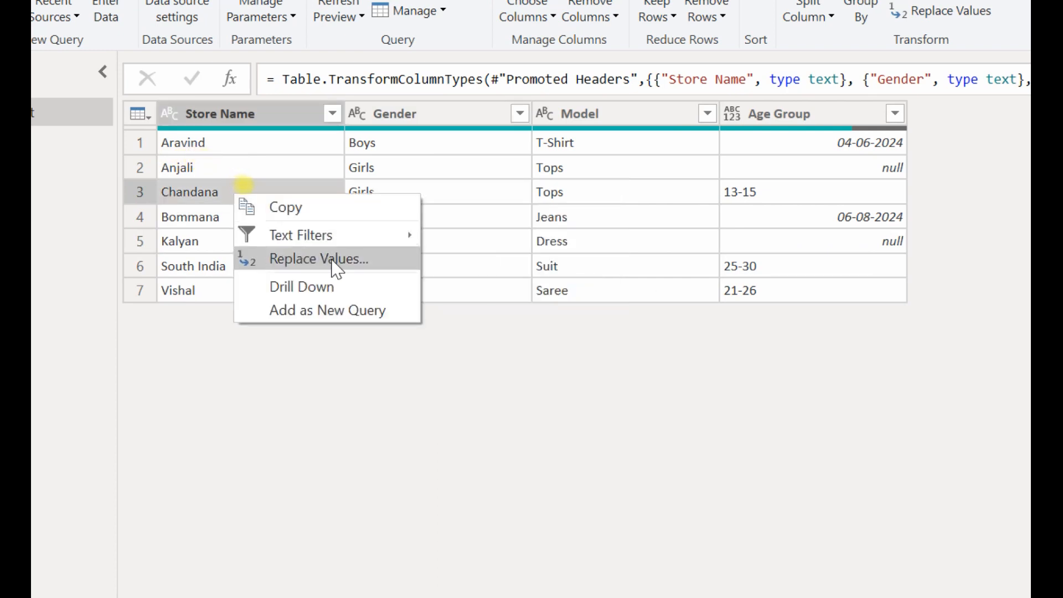
# Check the commands available for individual cells in the first four rows of the Age Group column.
pyautogui.click(778, 146)
pyautogui.rightClick(778, 145)
pyautogui.click(754, 169)
pyautogui.rightClick(754, 169)
pyautogui.click(747, 221)
pyautogui.rightClick(747, 221)
pyautogui.click(782, 189)
pyautogui.rightClick(782, 189)
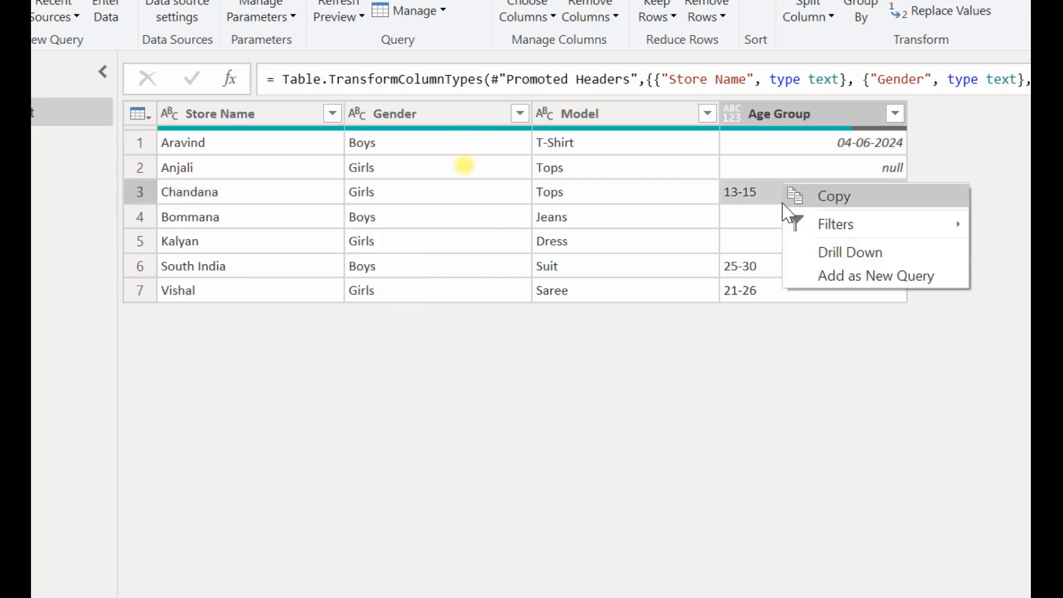
pyautogui.click(767, 228)
pyautogui.click(768, 228)
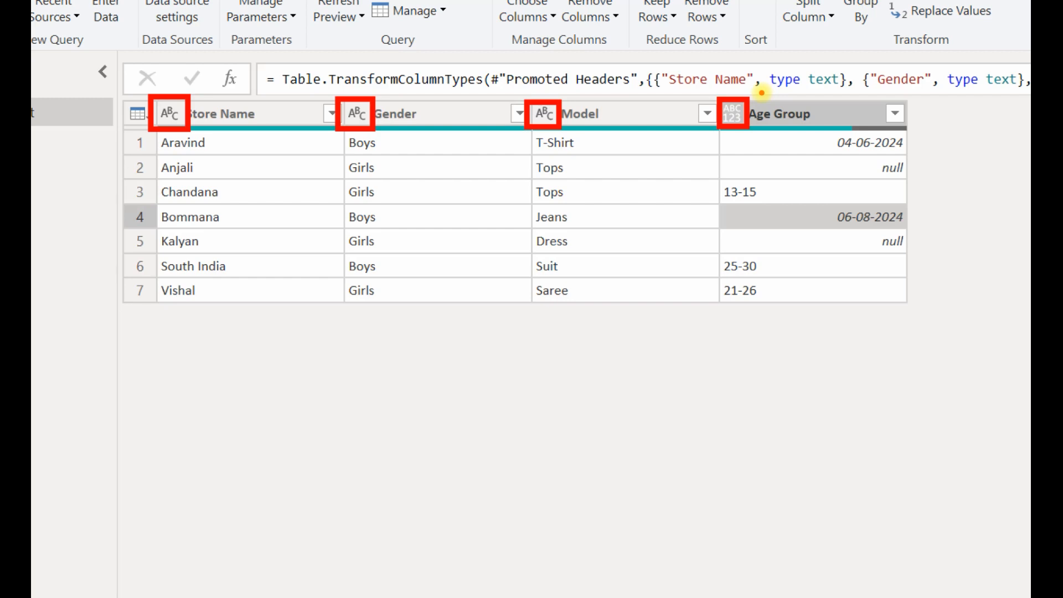
# Change the Age Group column's data type to Text and check its cells for the Replace Values command.
pyautogui.click(732, 112)
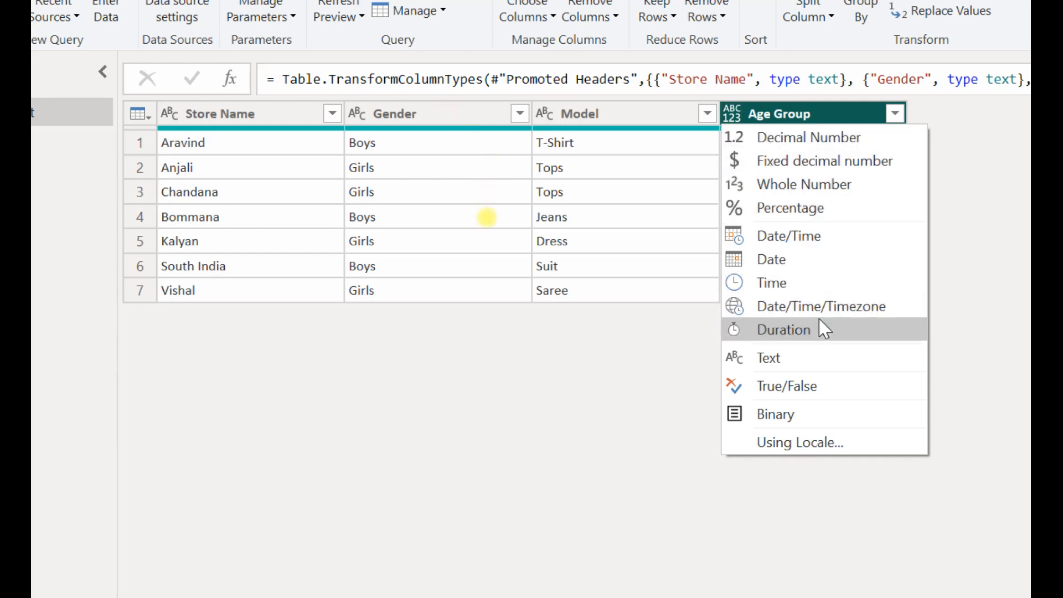
pyautogui.click(823, 361)
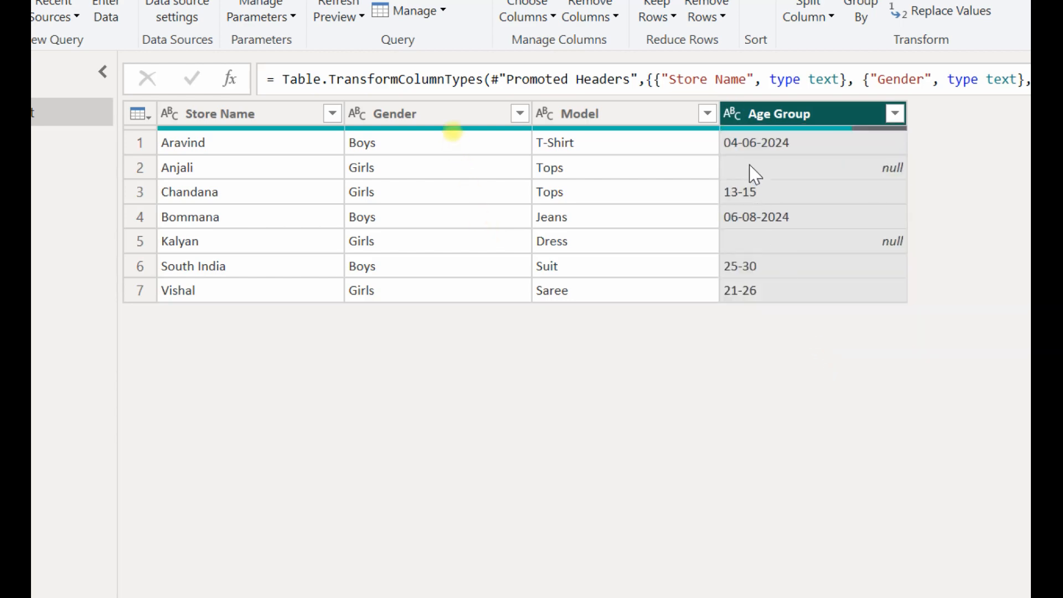
pyautogui.rightClick(754, 145)
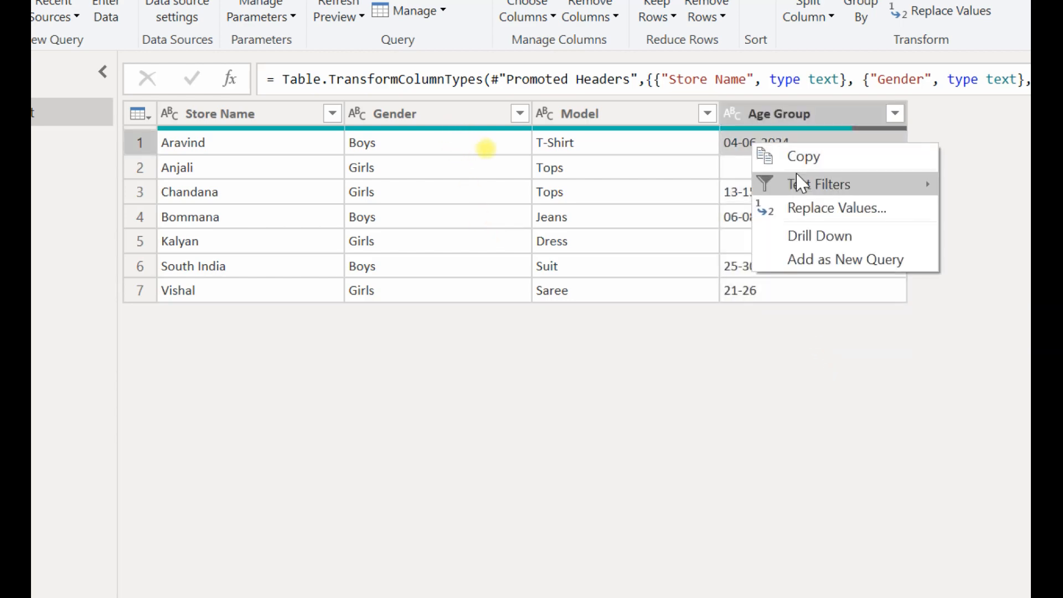
pyautogui.click(886, 210)
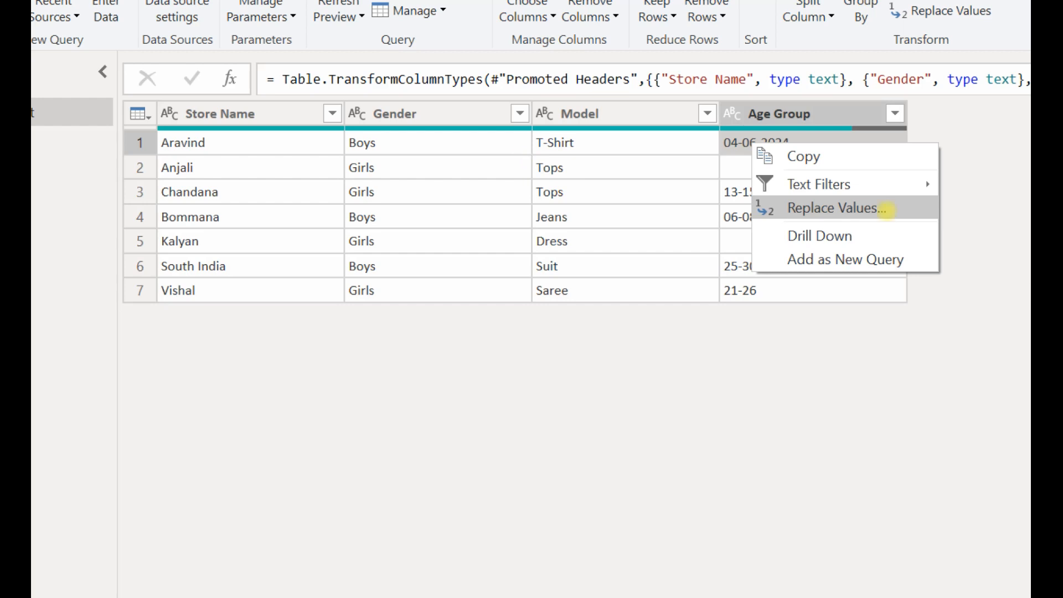
pyautogui.moveTo(889, 211); pyautogui.dragTo(928, 177)
pyautogui.press('Escape')
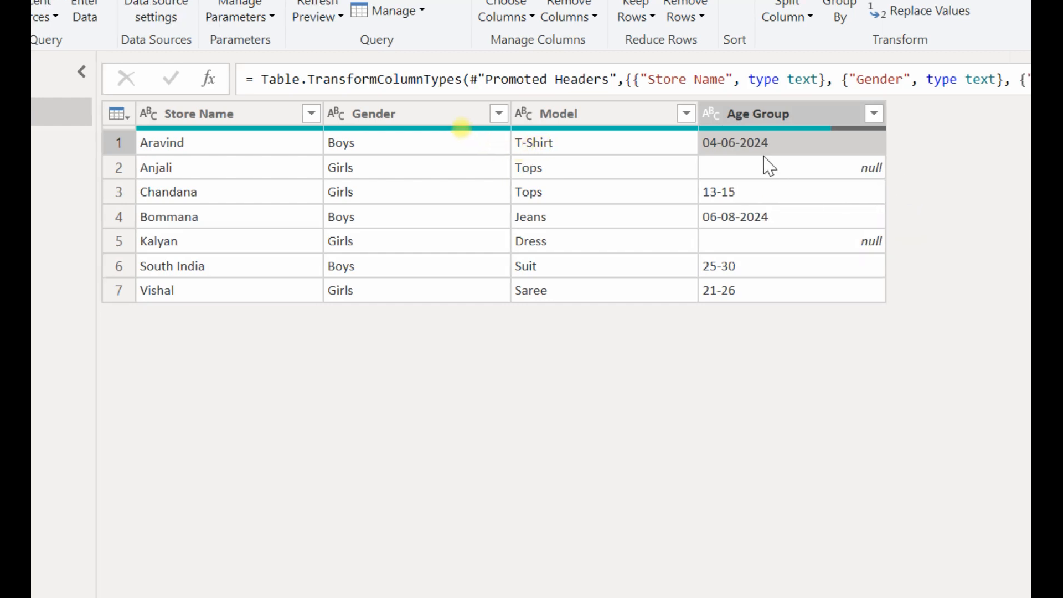
# Replace the value 04-06-2024 with 4-6 in the Age Group column.
pyautogui.rightClick(732, 142)
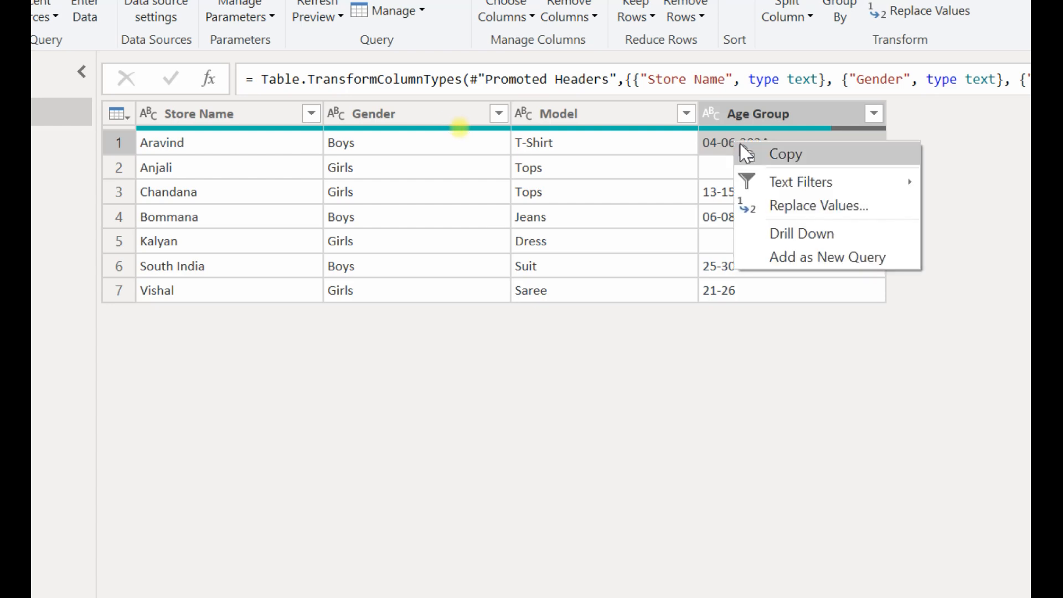
pyautogui.click(813, 207)
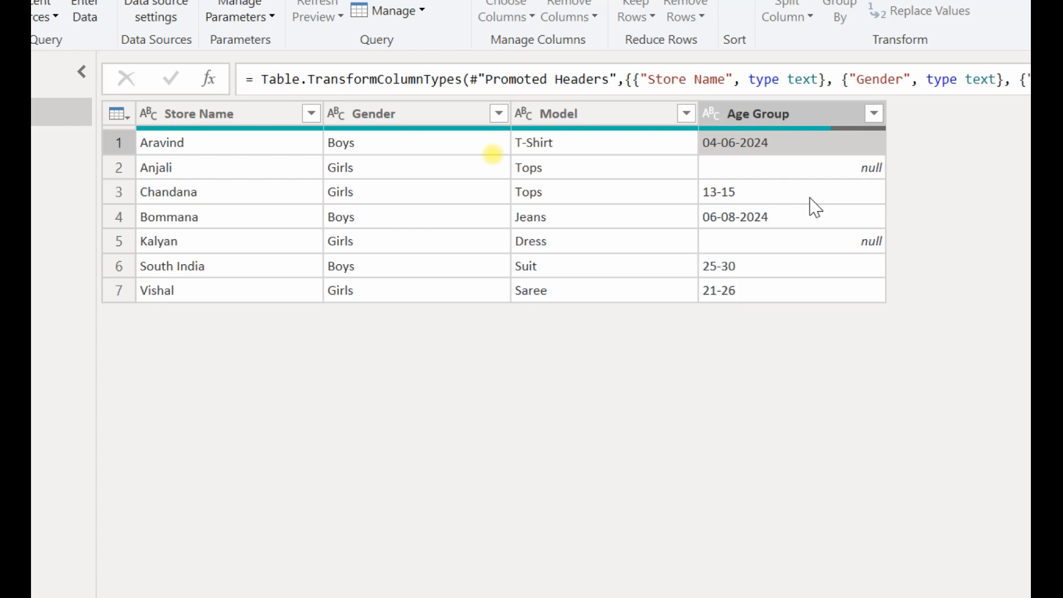
pyautogui.moveTo(672, 365); pyautogui.dragTo(546, 283)
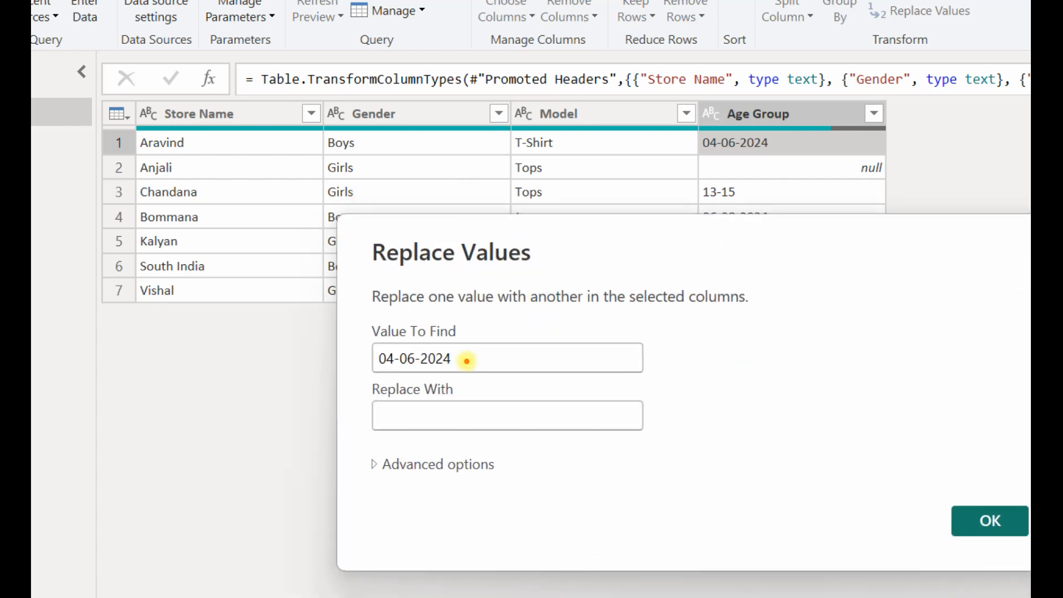
pyautogui.moveTo(465, 360)
pyautogui.mouseDown()
pyautogui.moveTo(681, 202)
pyautogui.moveTo(711, 145)
pyautogui.moveTo(724, 151)
pyautogui.mouseUp()
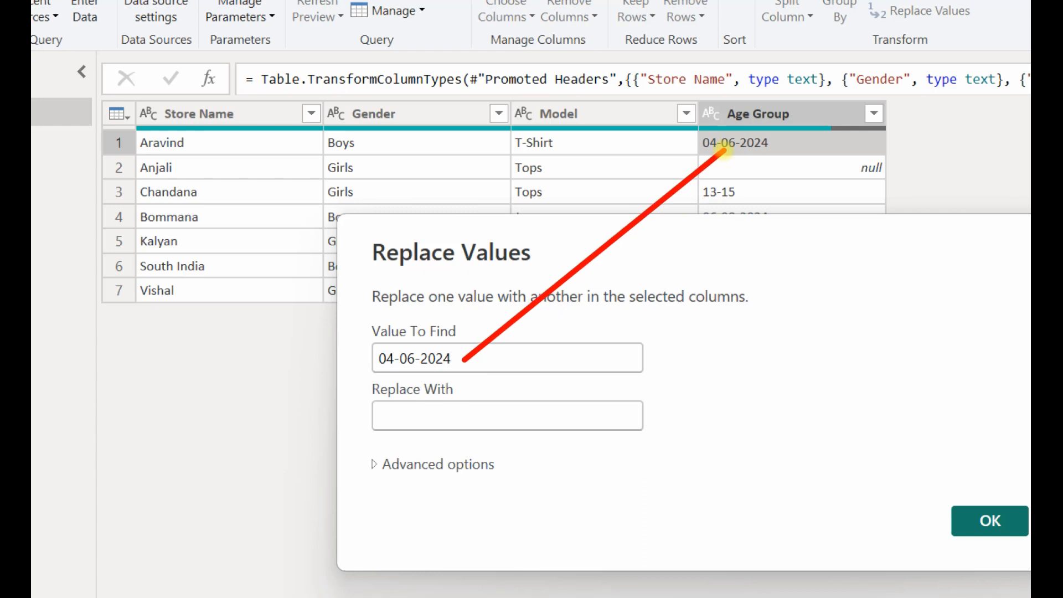
pyautogui.press('Escape')
pyautogui.click(469, 418)
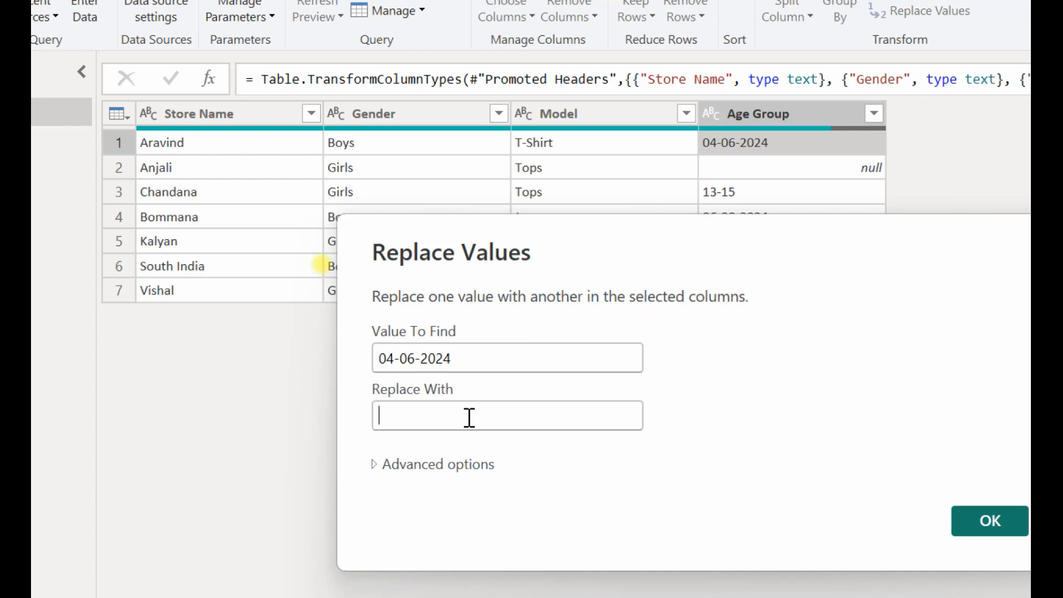
pyautogui.write('4-6')
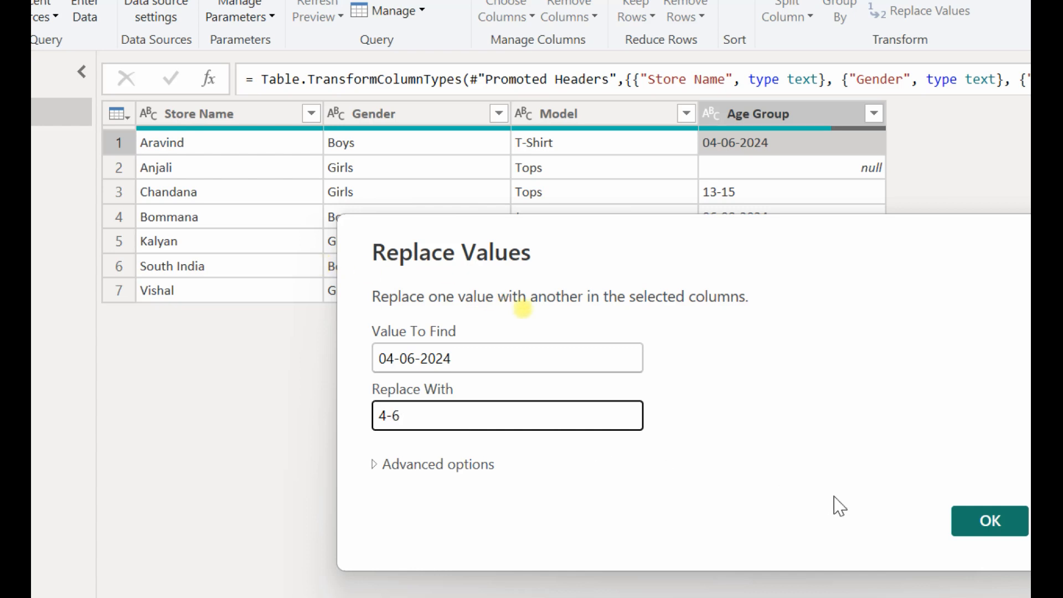
pyautogui.click(963, 520)
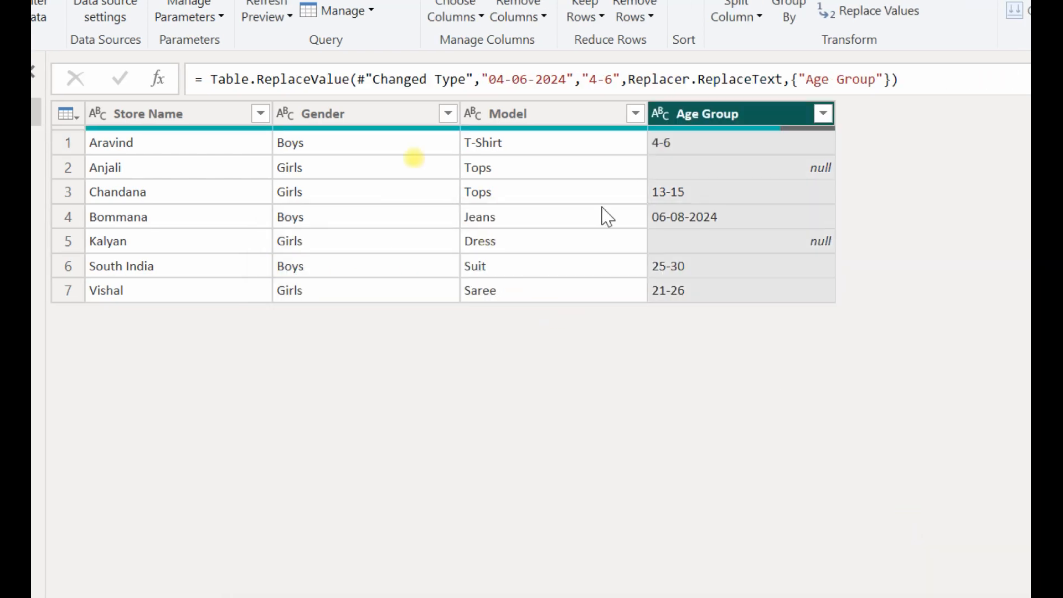
# Replace the value 06-08-2024 with 6-8 in the Age Group column.
pyautogui.rightClick(699, 220)
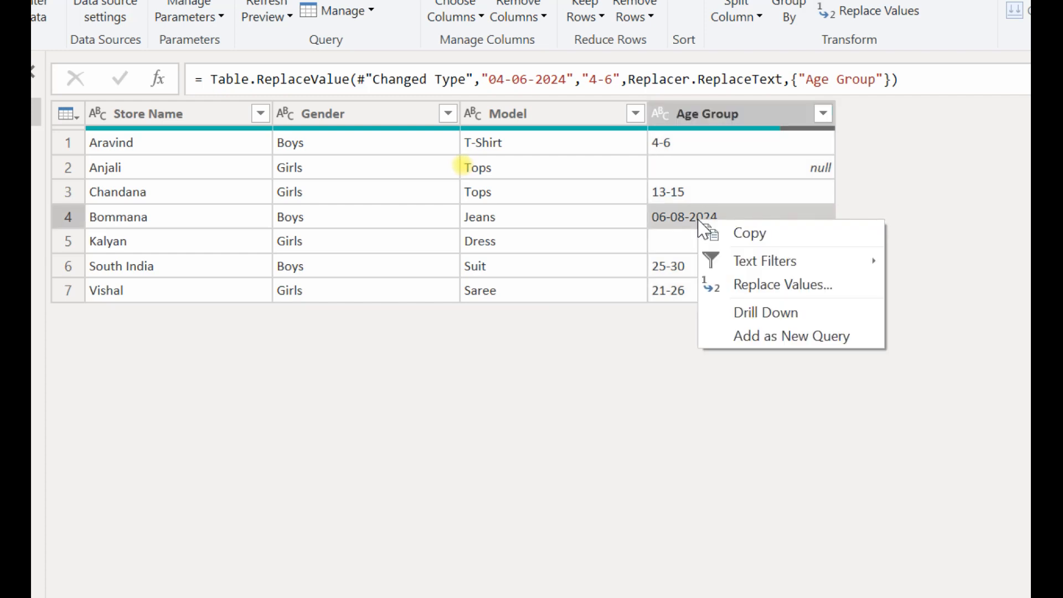
pyautogui.click(757, 284)
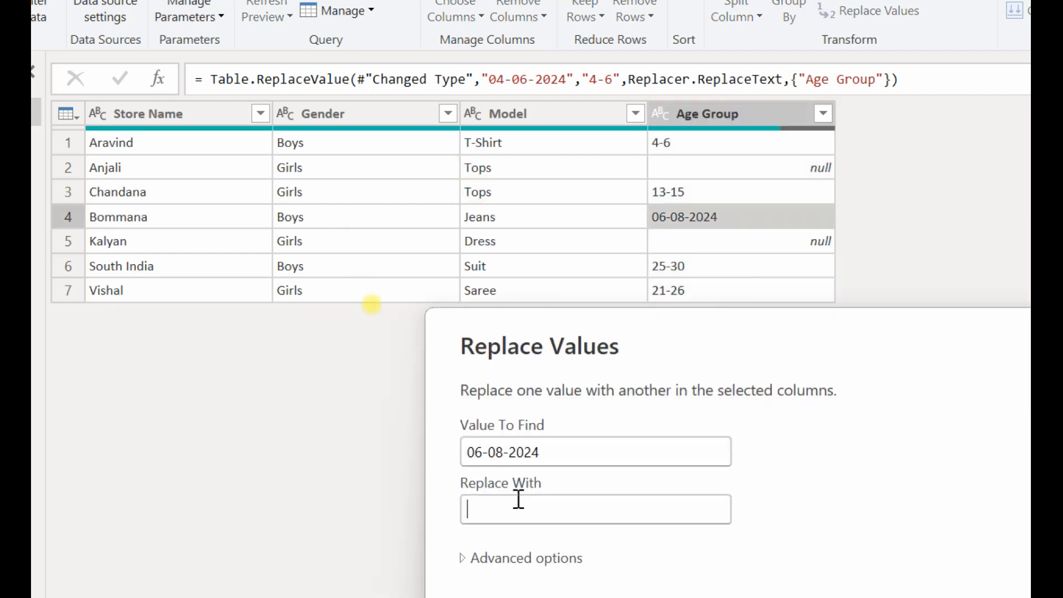
pyautogui.click(519, 500)
pyautogui.write('6-8')
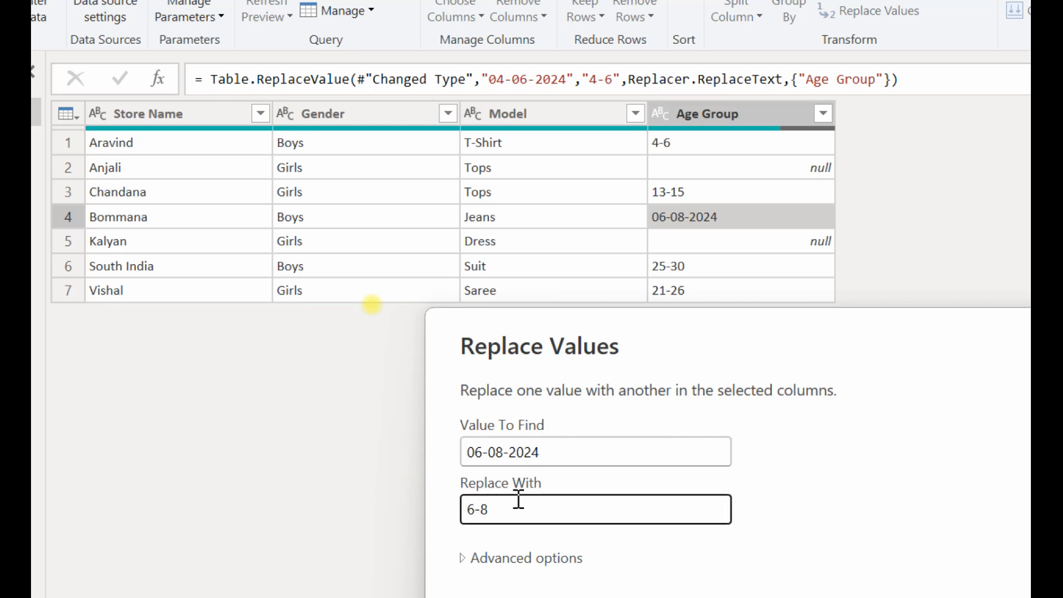
pyautogui.press('Return')
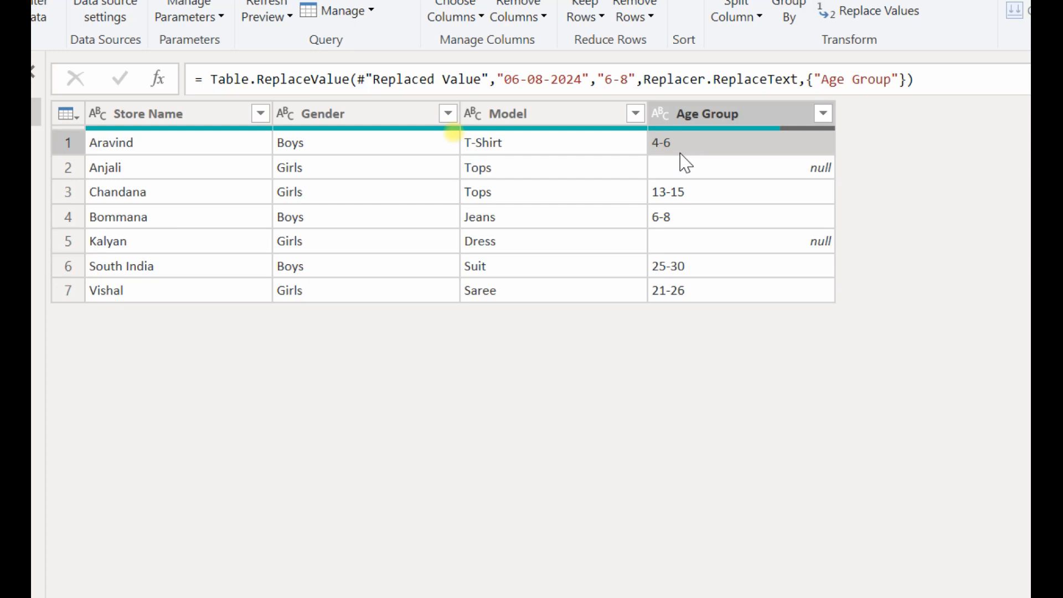
# Fill the null cells of the Age Group column down with the value from the row above.
pyautogui.moveTo(680, 146); pyautogui.dragTo(680, 173)
pyautogui.moveTo(678, 220); pyautogui.dragTo(674, 249)
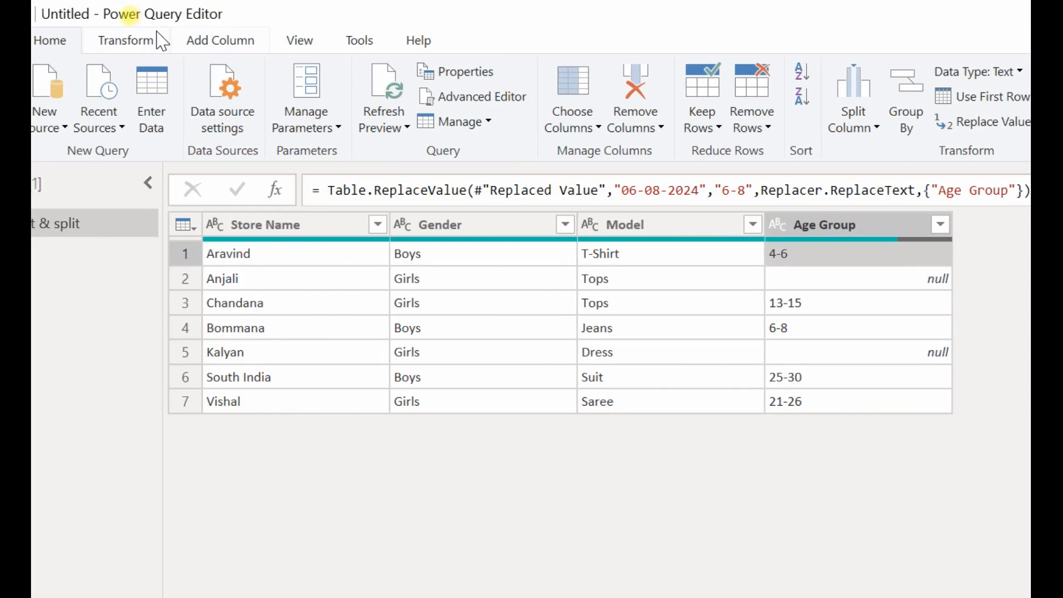
pyautogui.click(159, 41)
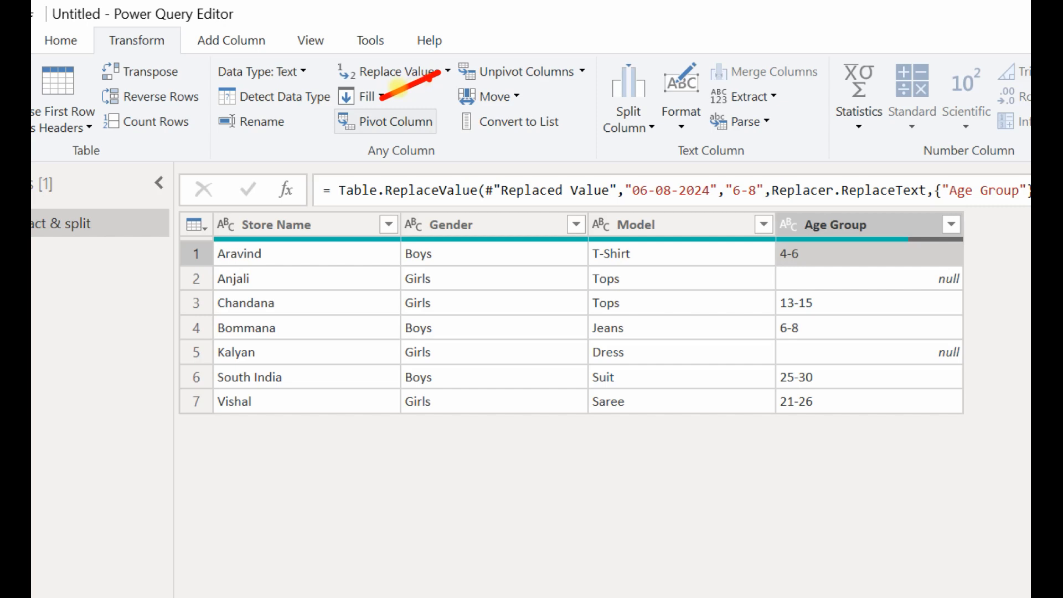
pyautogui.click(367, 96)
pyautogui.click(414, 123)
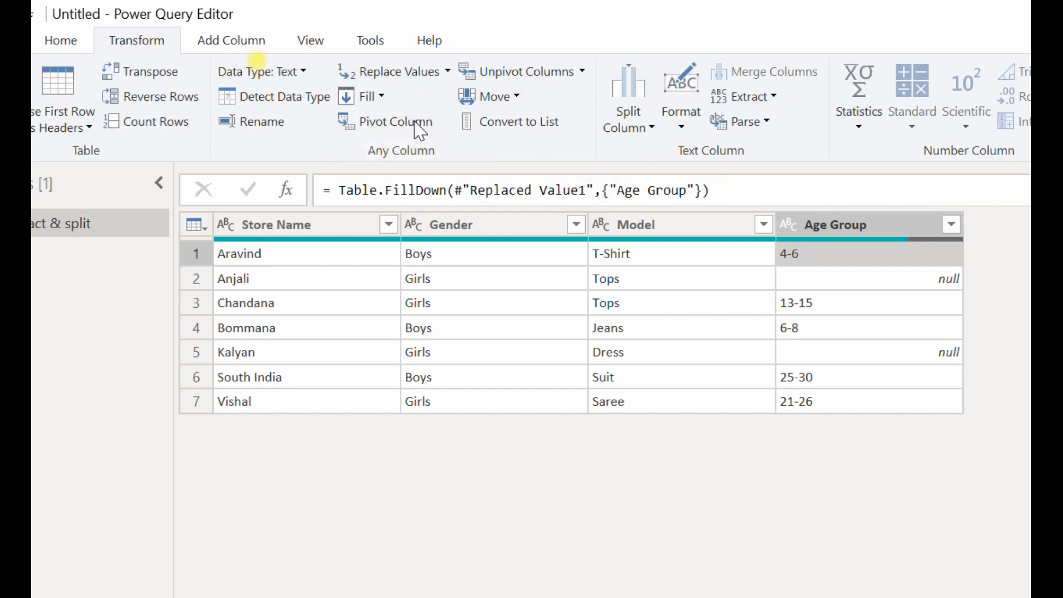
pyautogui.moveTo(747, 254); pyautogui.dragTo(747, 283)
pyautogui.moveTo(743, 328); pyautogui.dragTo(744, 354)
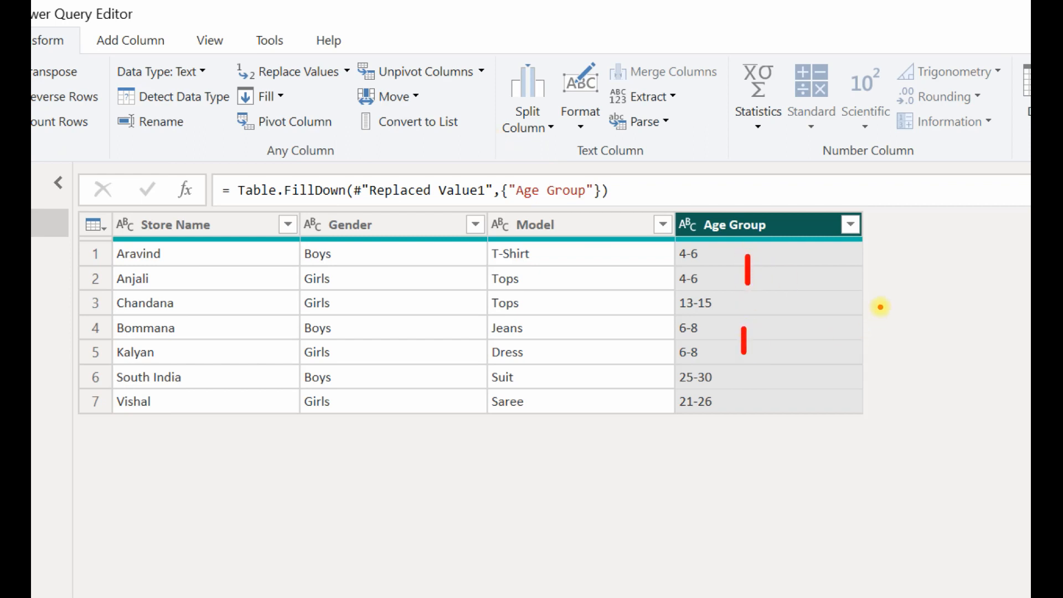
pyautogui.press('Escape')
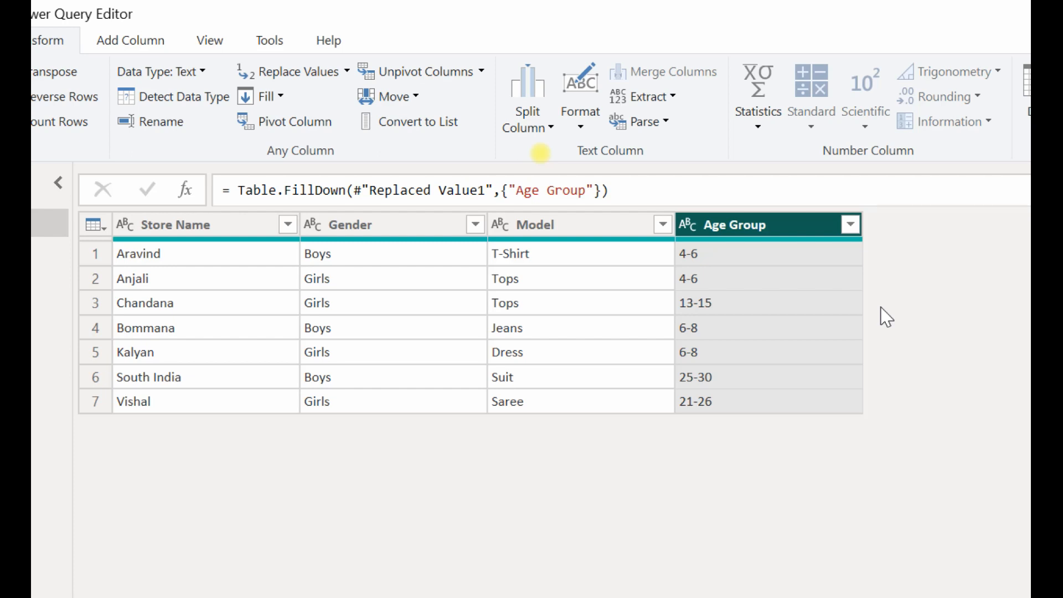
pyautogui.click(725, 260)
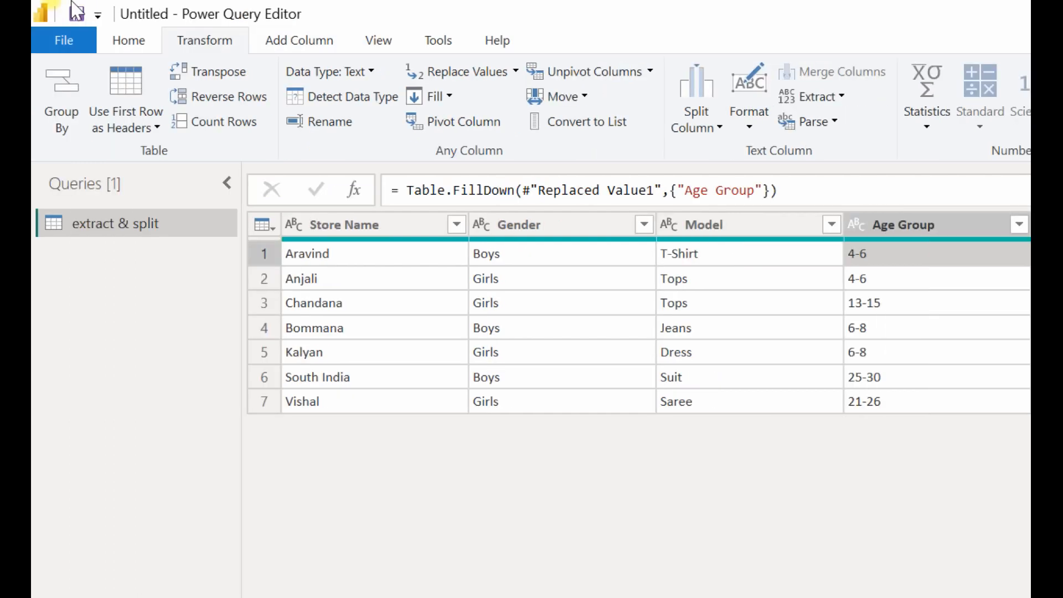
pyautogui.click(142, 42)
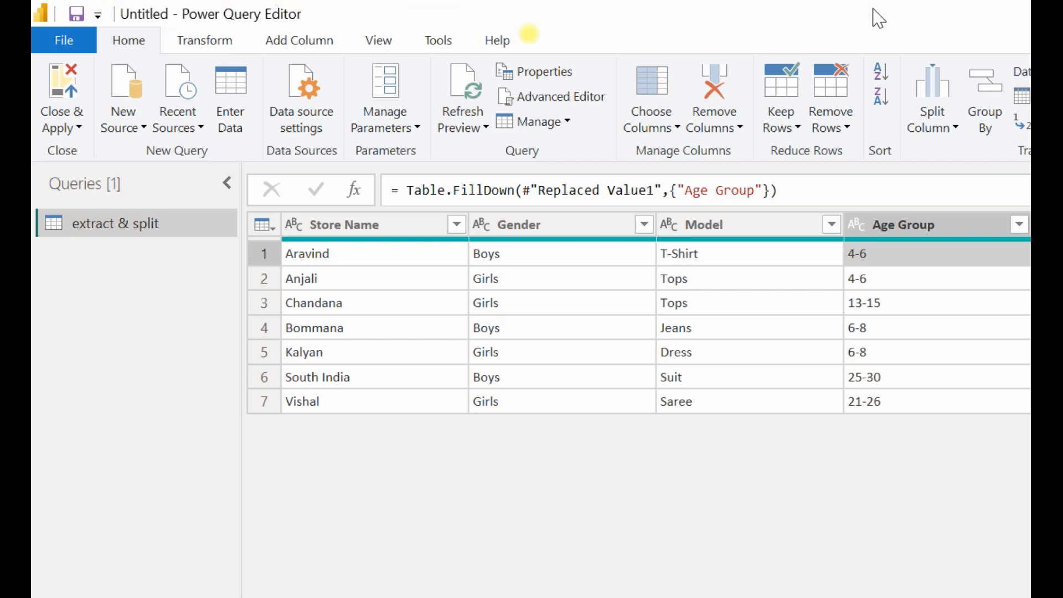
pyautogui.click(203, 41)
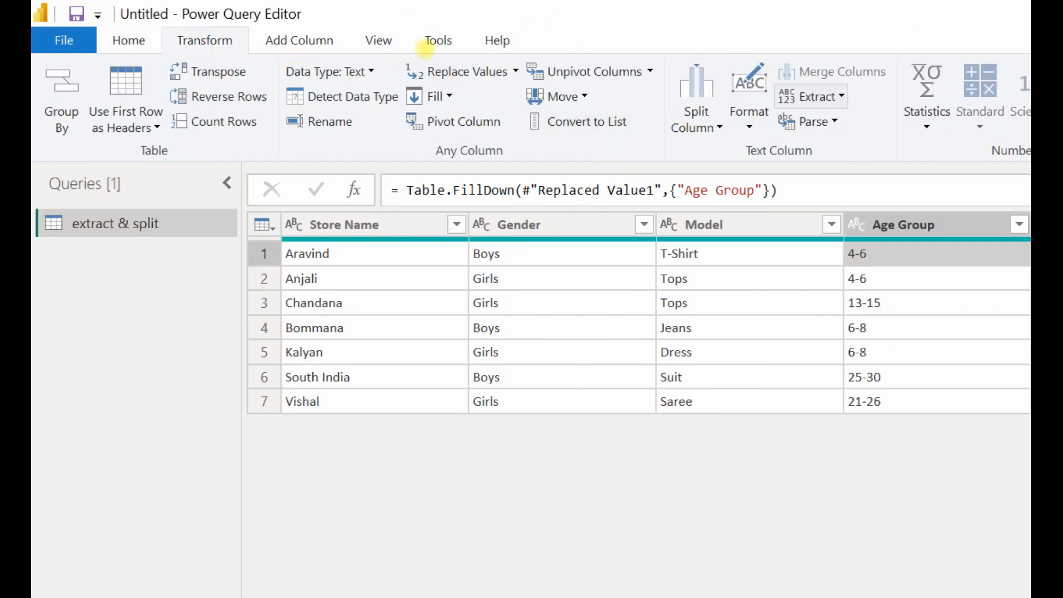
pyautogui.moveTo(237, 48); pyautogui.dragTo(780, 93)
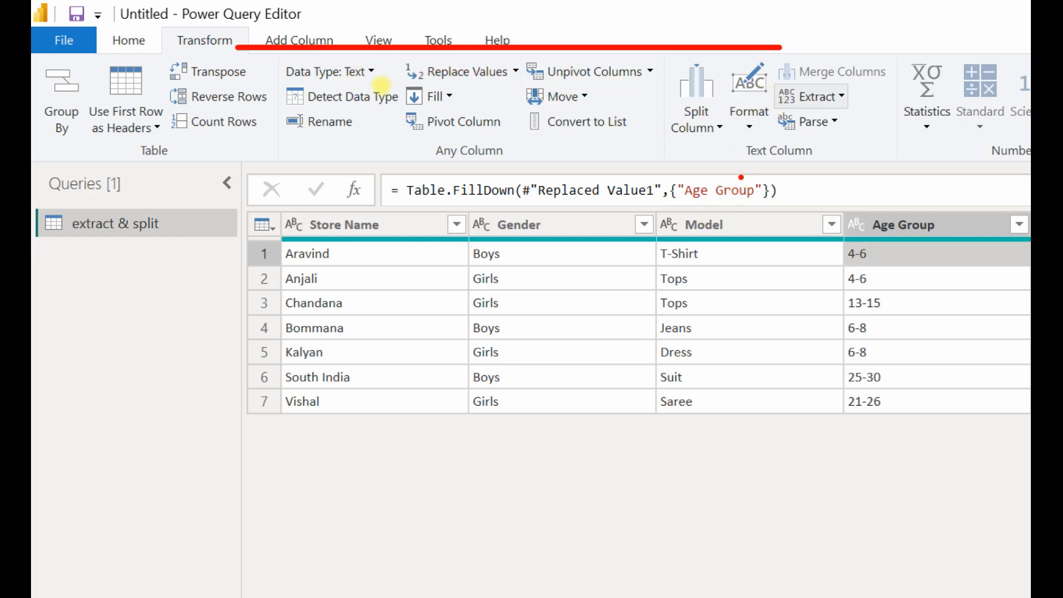
pyautogui.press('Escape')
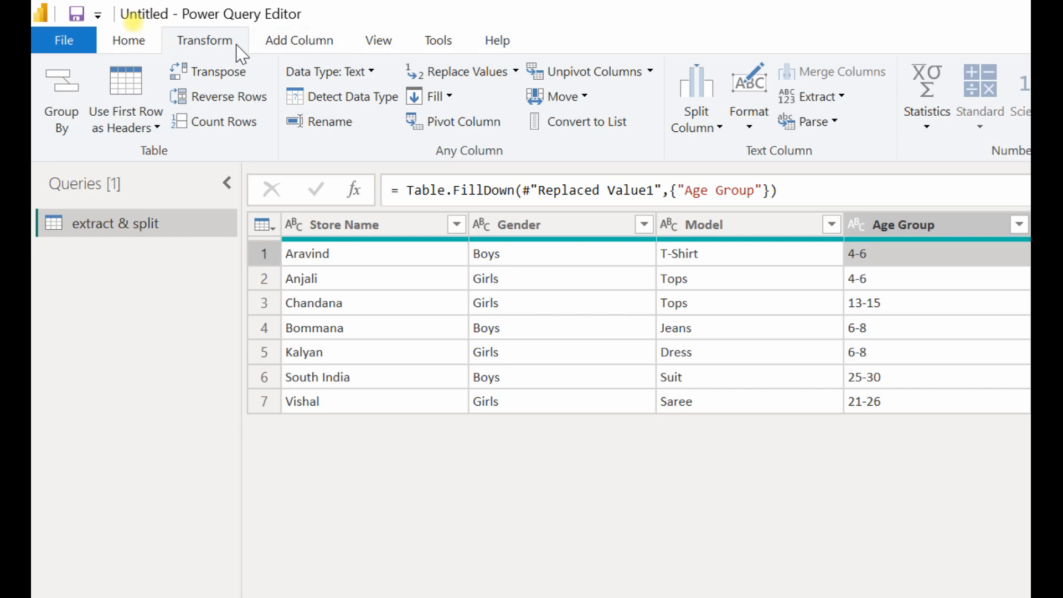
pyautogui.click(299, 51)
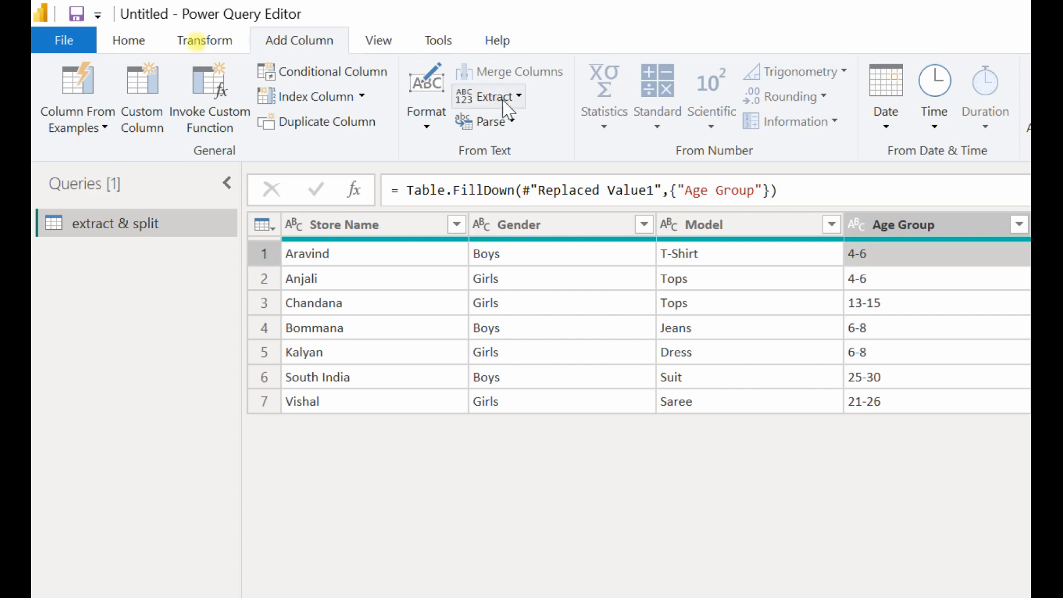
pyautogui.click(207, 41)
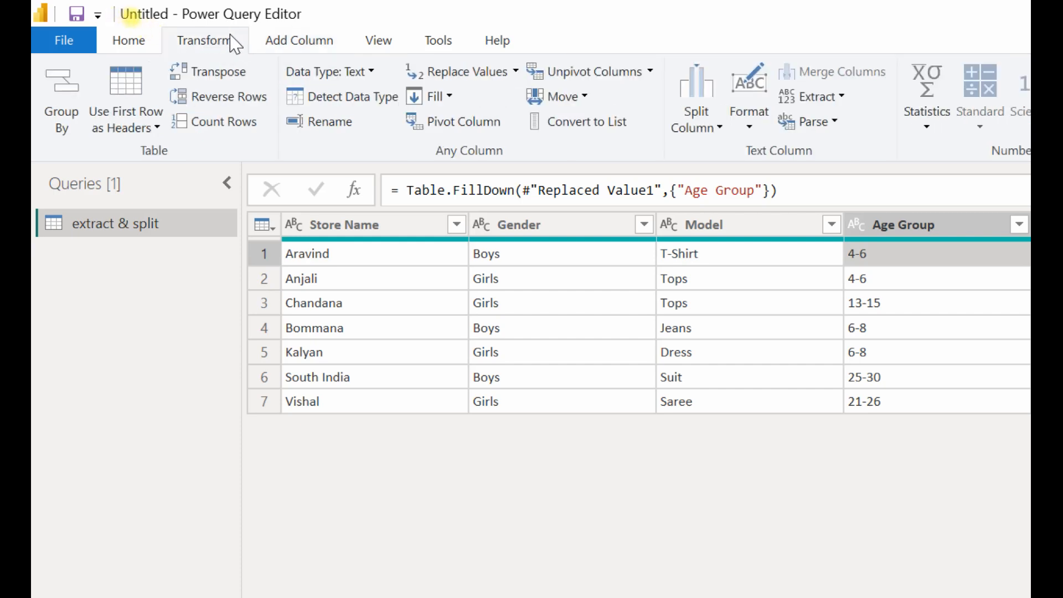
# Transform the Age Group column in place by extracting the text before the "-" delimiter.
pyautogui.click(870, 233)
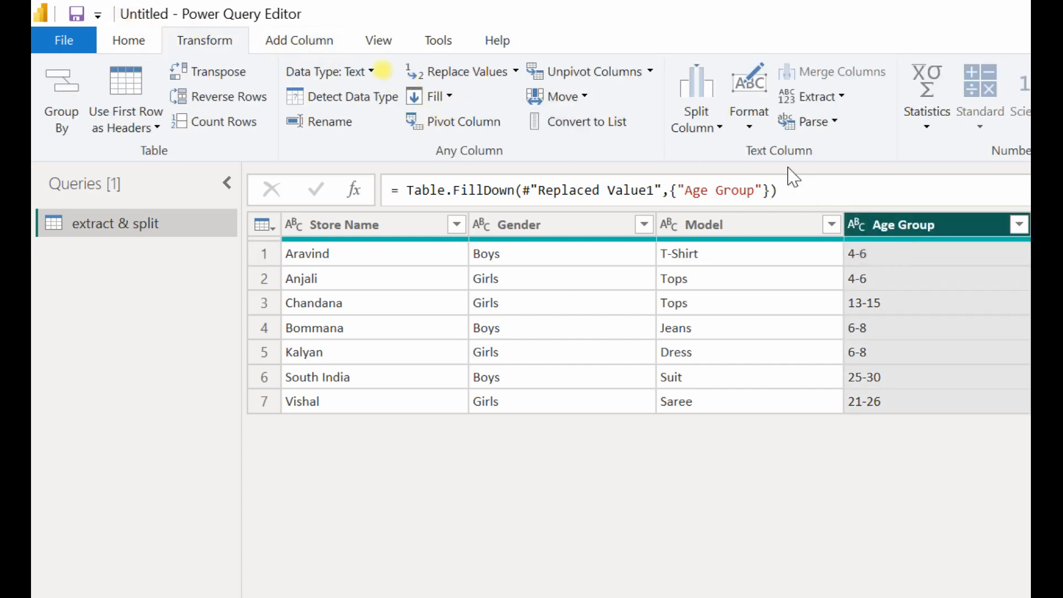
pyautogui.click(845, 99)
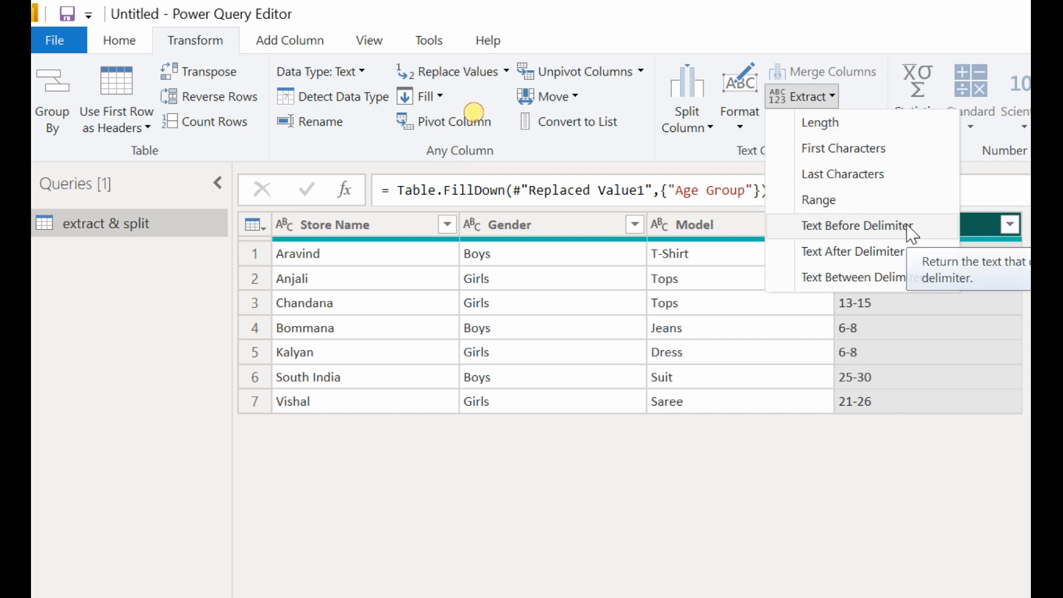
pyautogui.click(911, 228)
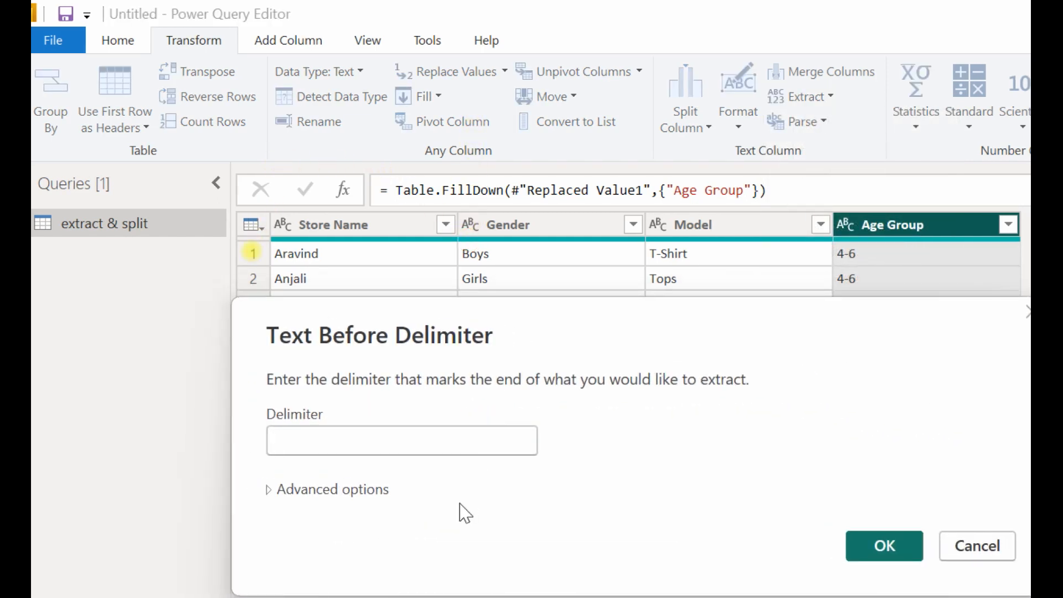
pyautogui.click(464, 445)
pyautogui.write('-')
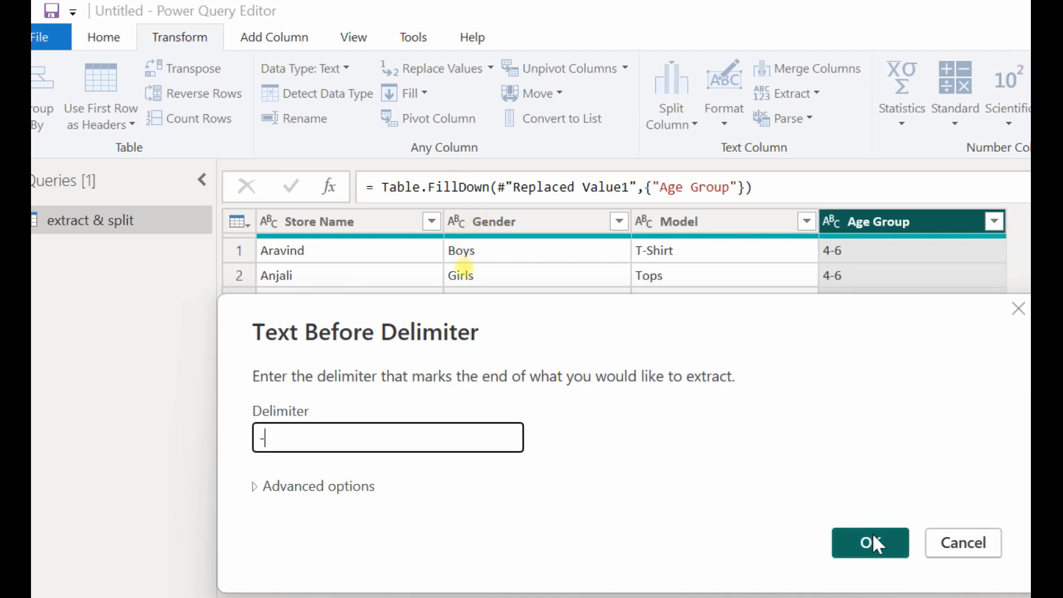
pyautogui.click(873, 536)
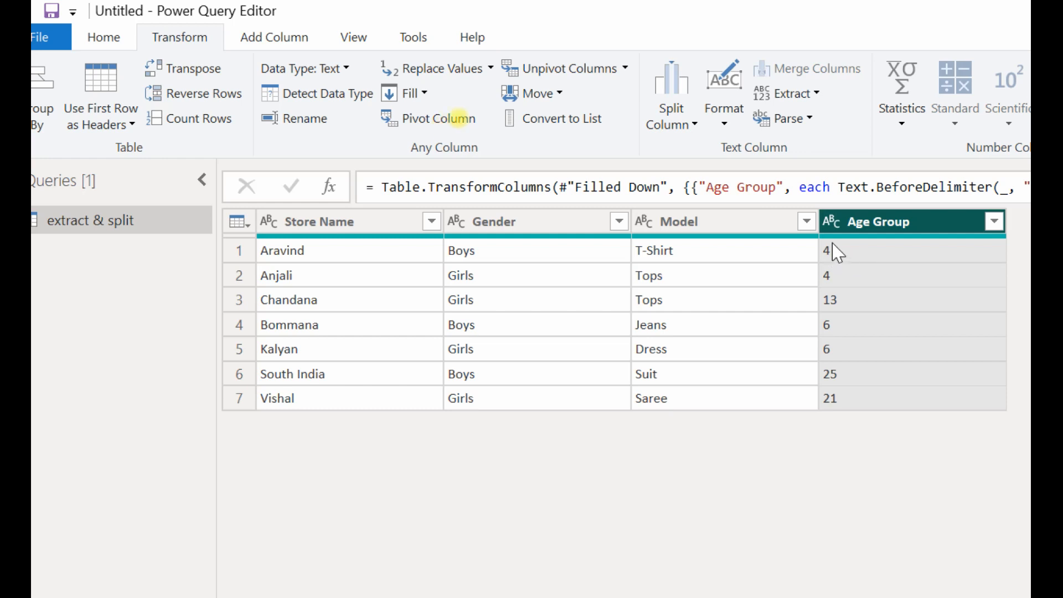
# Rename the Age Group column as Min Age.
pyautogui.doubleClick(885, 225)
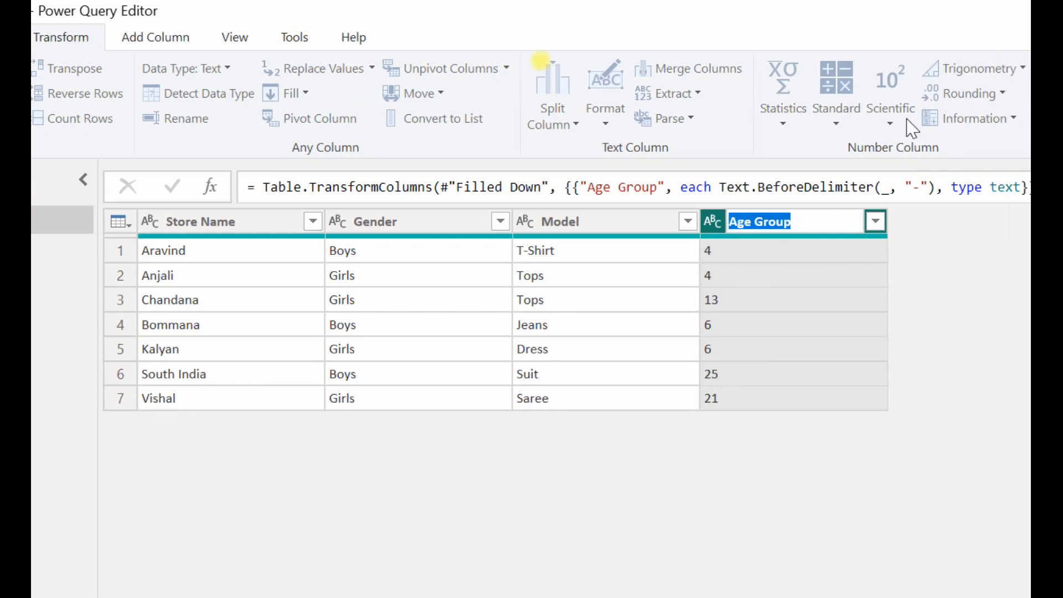
pyautogui.write('Min Age')
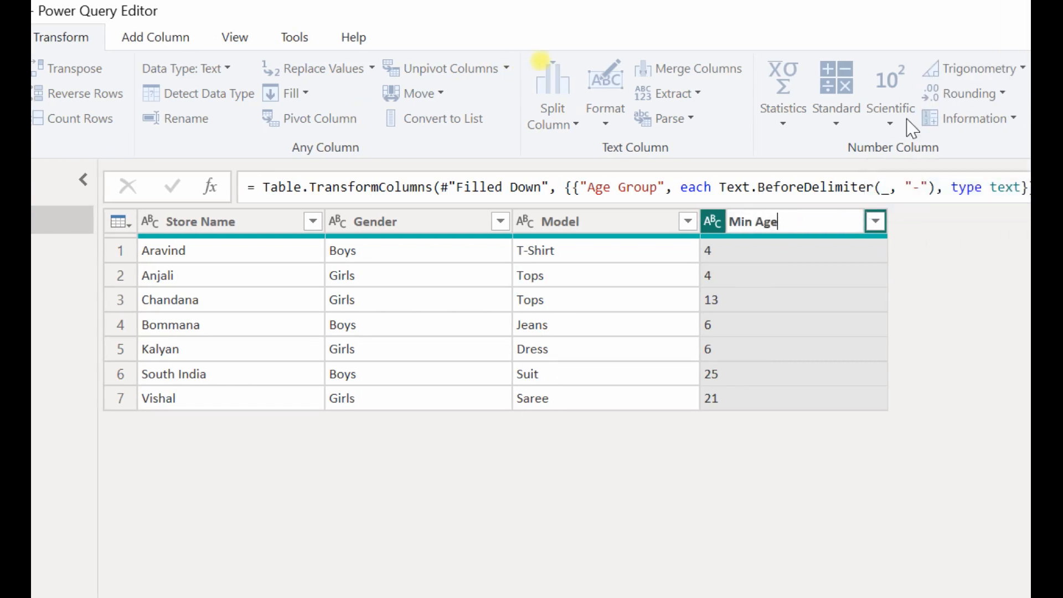
pyautogui.press('Return')
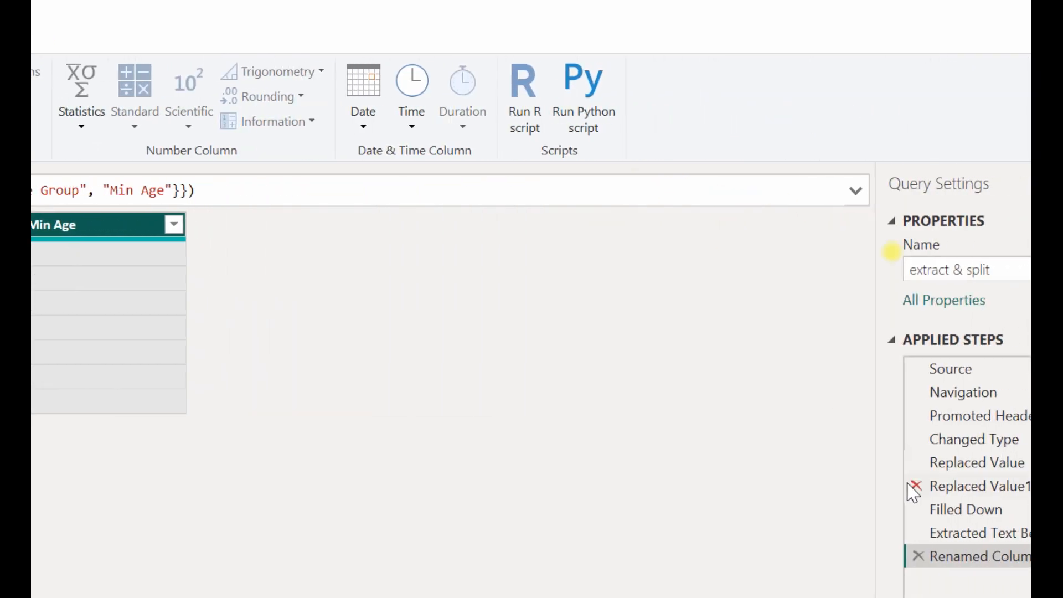
# Remove the column rename and the text-before-delimiter extraction from the query's applied steps.
pyautogui.click(1015, 556)
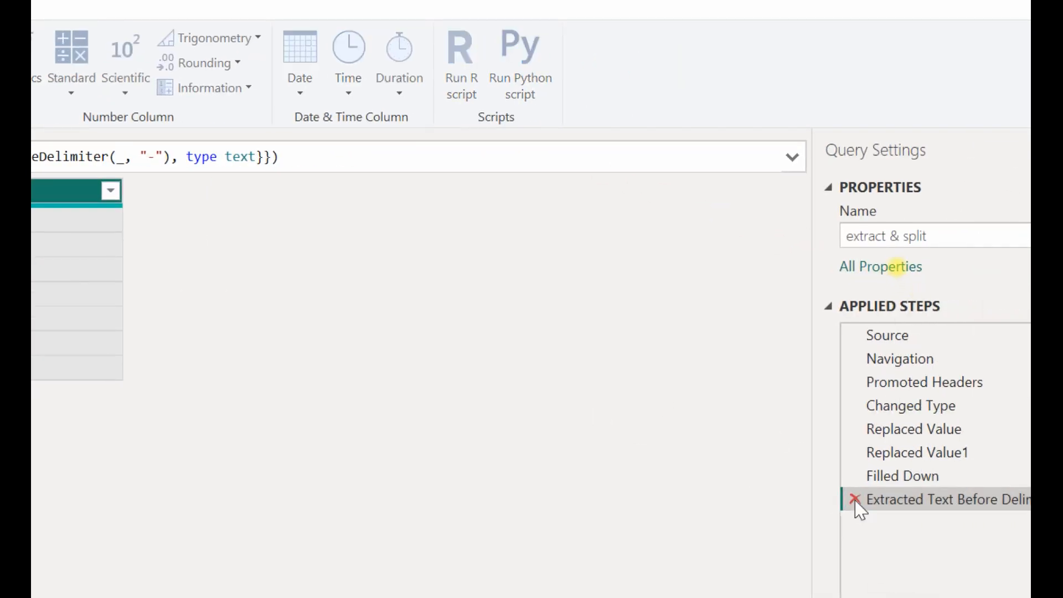
pyautogui.click(854, 499)
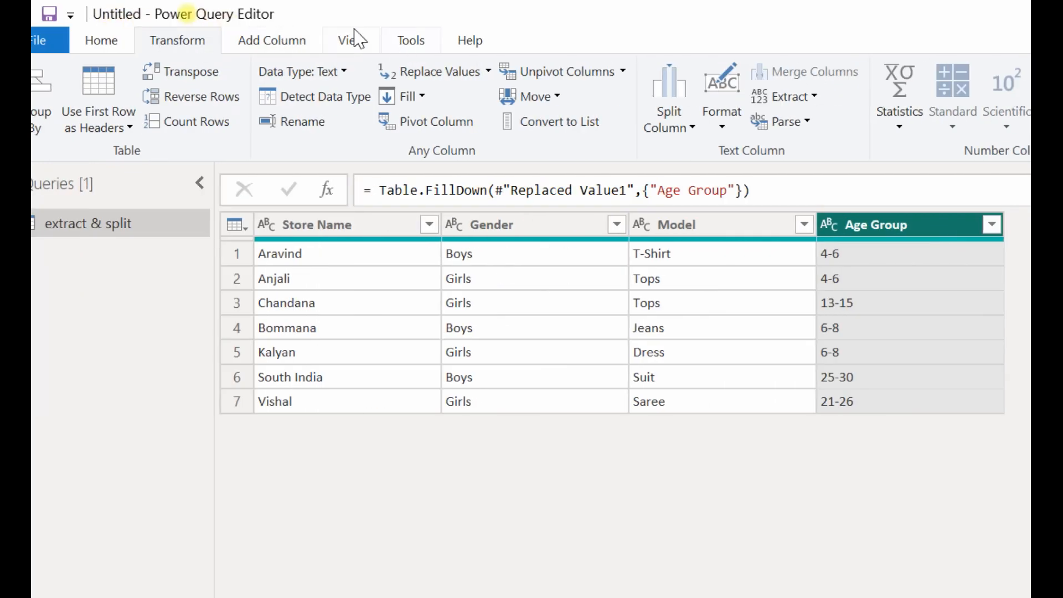
# Add a new column that extracts the text before the "-" delimiter from the Age Group column.
pyautogui.click(287, 41)
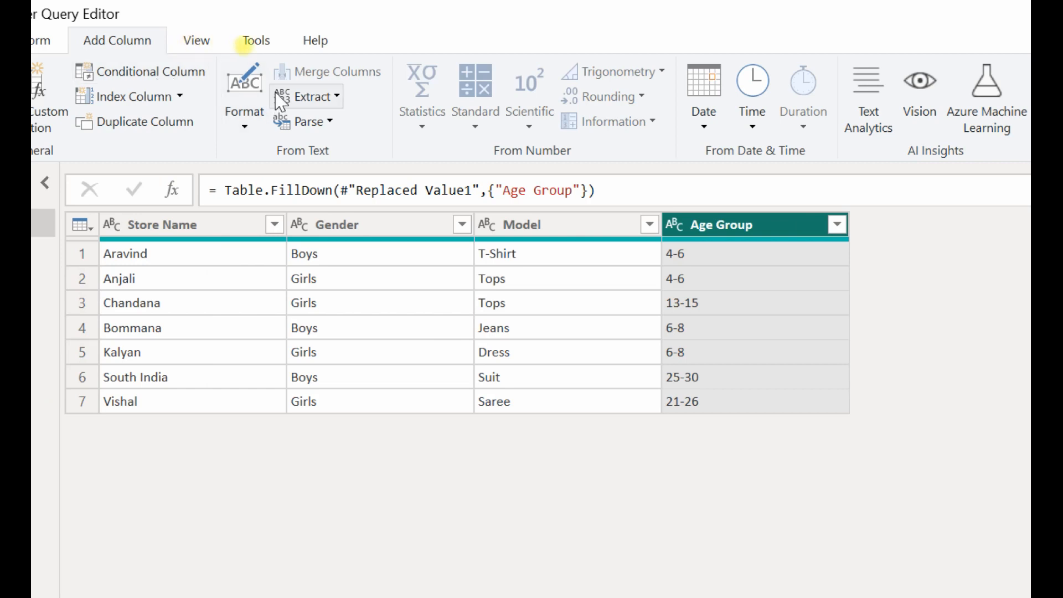
pyautogui.hotkey('ctrl', '2')
pyautogui.moveTo(154, 44); pyautogui.dragTo(286, 89)
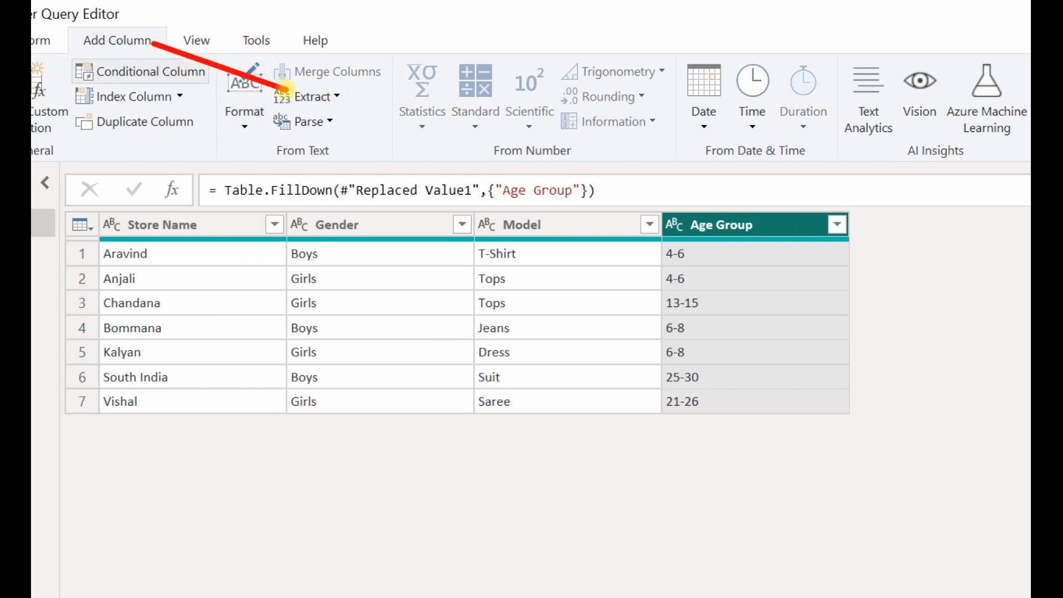
pyautogui.press('Escape')
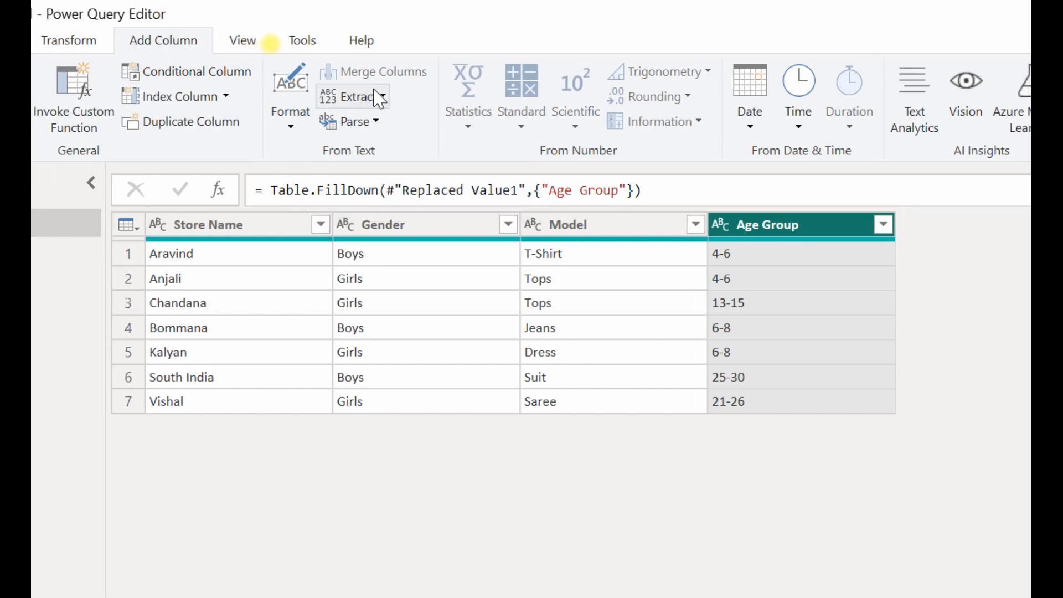
pyautogui.click(383, 97)
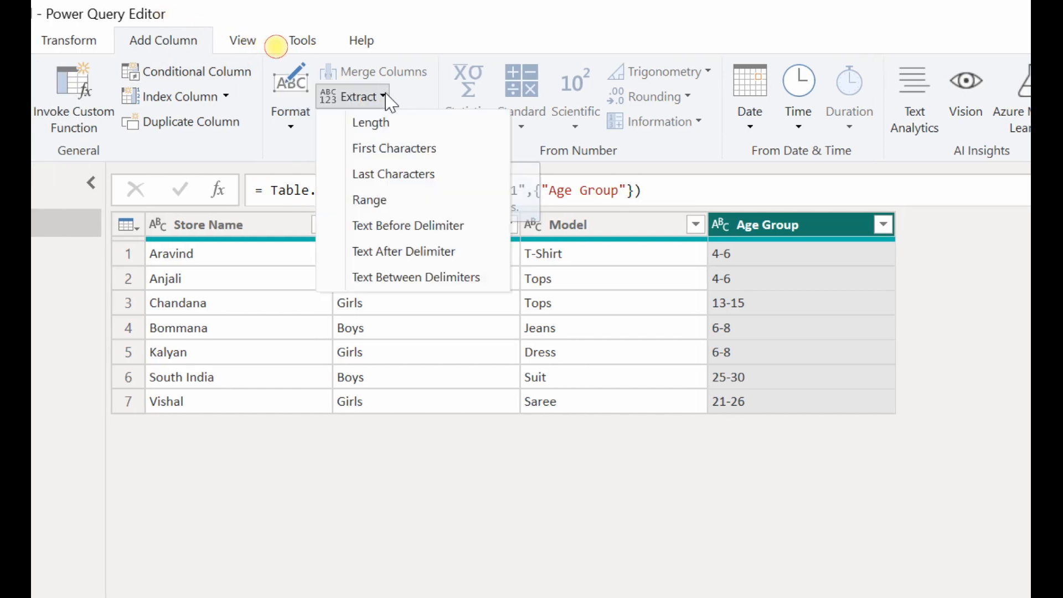
pyautogui.click(463, 227)
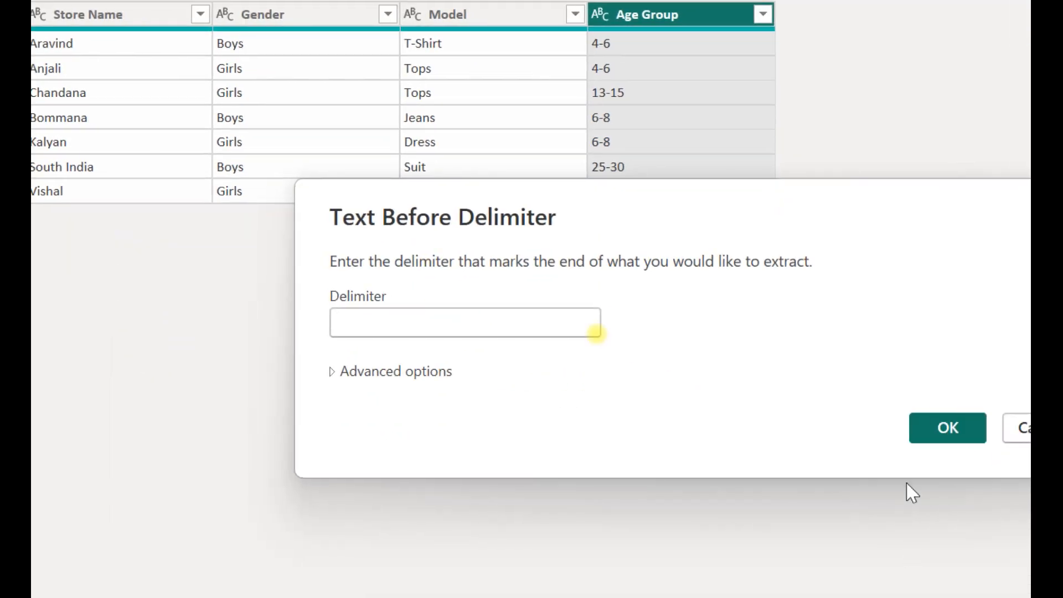
pyautogui.click(941, 418)
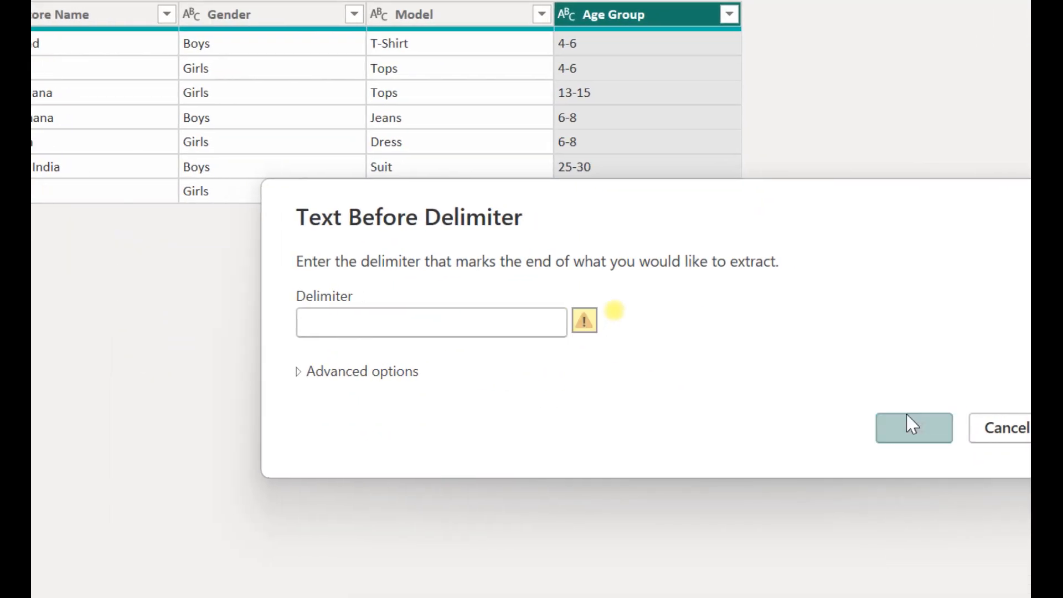
pyautogui.click(478, 322)
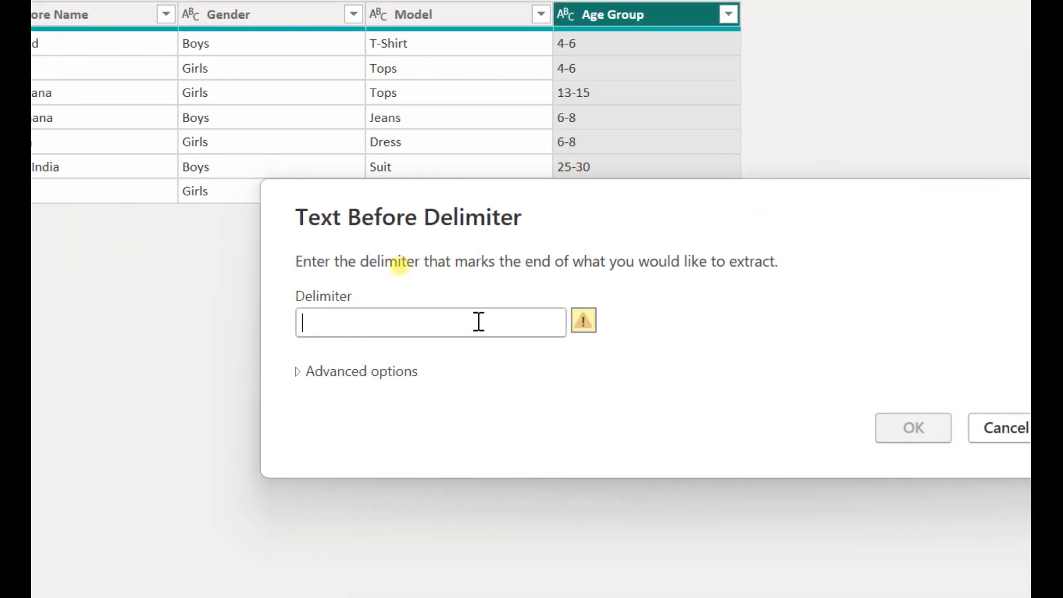
pyautogui.write('-')
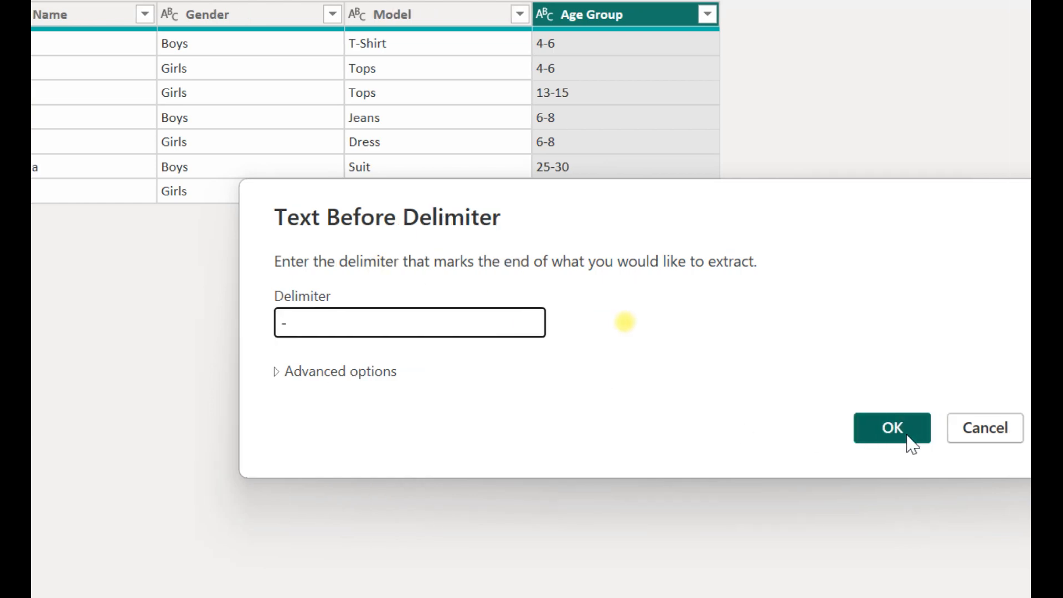
pyautogui.click(928, 438)
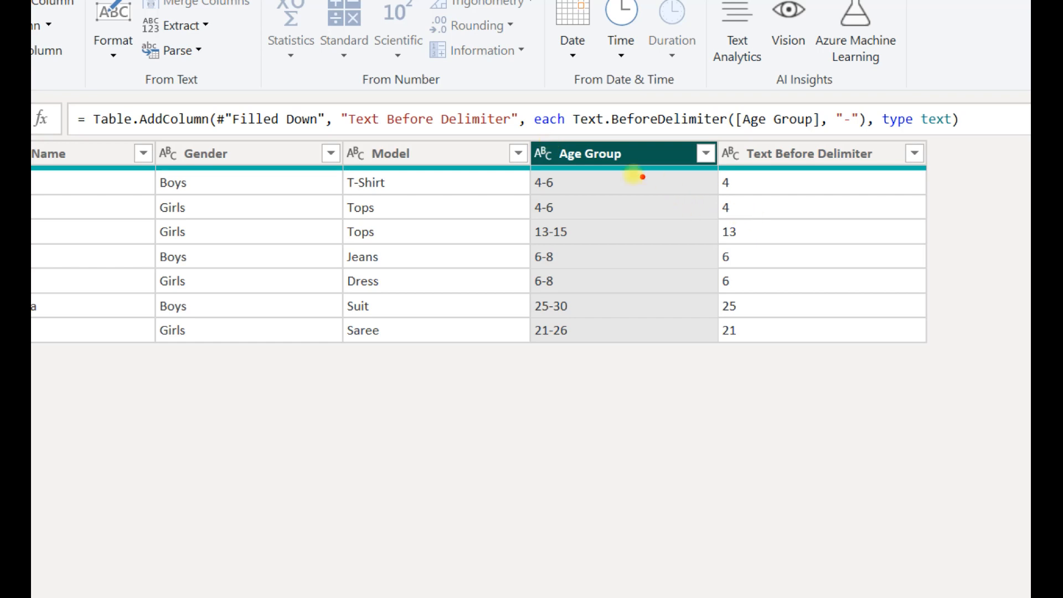
pyautogui.moveTo(632, 153); pyautogui.dragTo(655, 421)
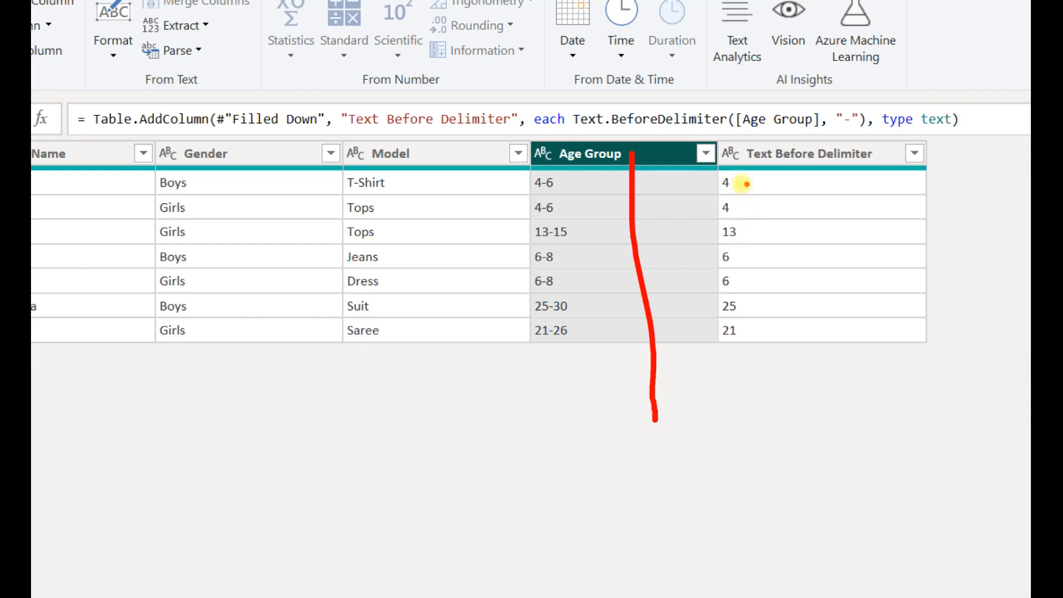
pyautogui.moveTo(663, 160)
pyautogui.mouseDown()
pyautogui.moveTo(817, 127)
pyautogui.moveTo(816, 161)
pyautogui.mouseUp()
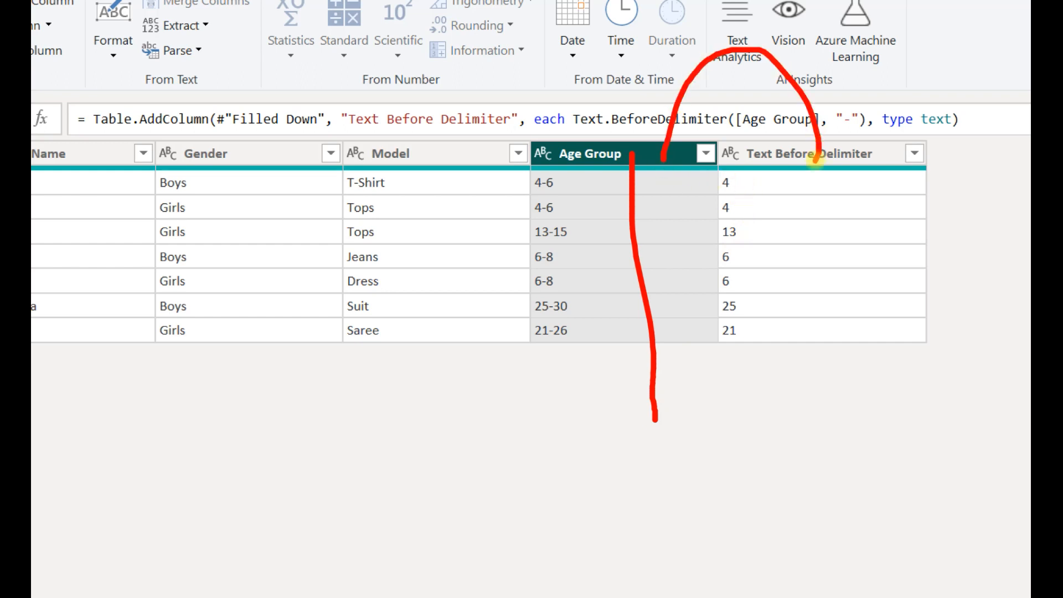
pyautogui.moveTo(713, 170); pyautogui.dragTo(749, 356)
pyautogui.moveTo(537, 182)
pyautogui.mouseDown()
pyautogui.moveTo(553, 145)
pyautogui.moveTo(712, 161)
pyautogui.mouseUp()
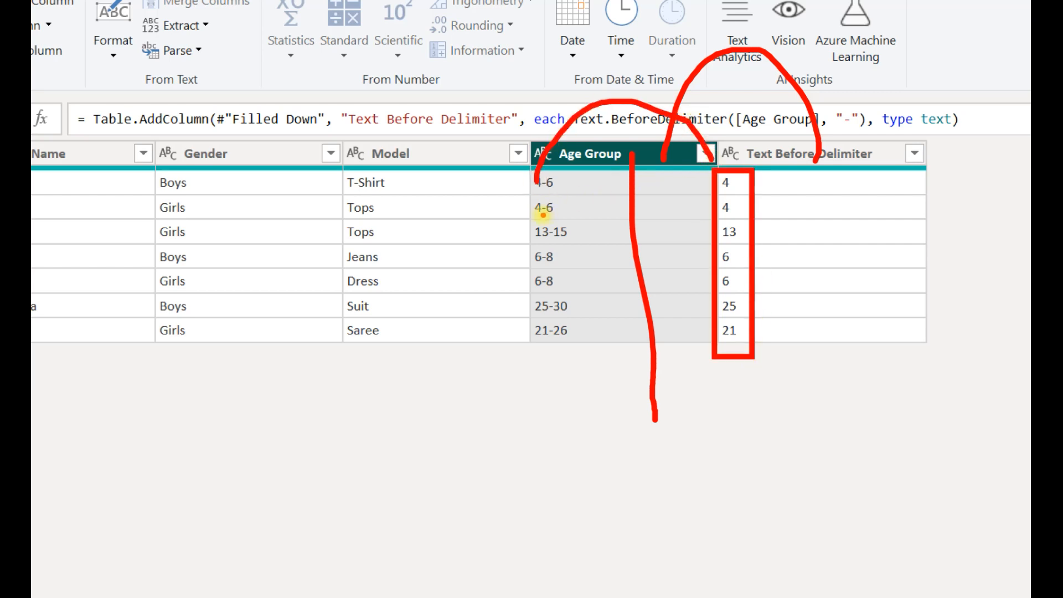
pyautogui.moveTo(540, 212)
pyautogui.mouseDown()
pyautogui.moveTo(603, 226)
pyautogui.moveTo(723, 203)
pyautogui.mouseUp()
pyautogui.moveTo(540, 242); pyautogui.dragTo(721, 232)
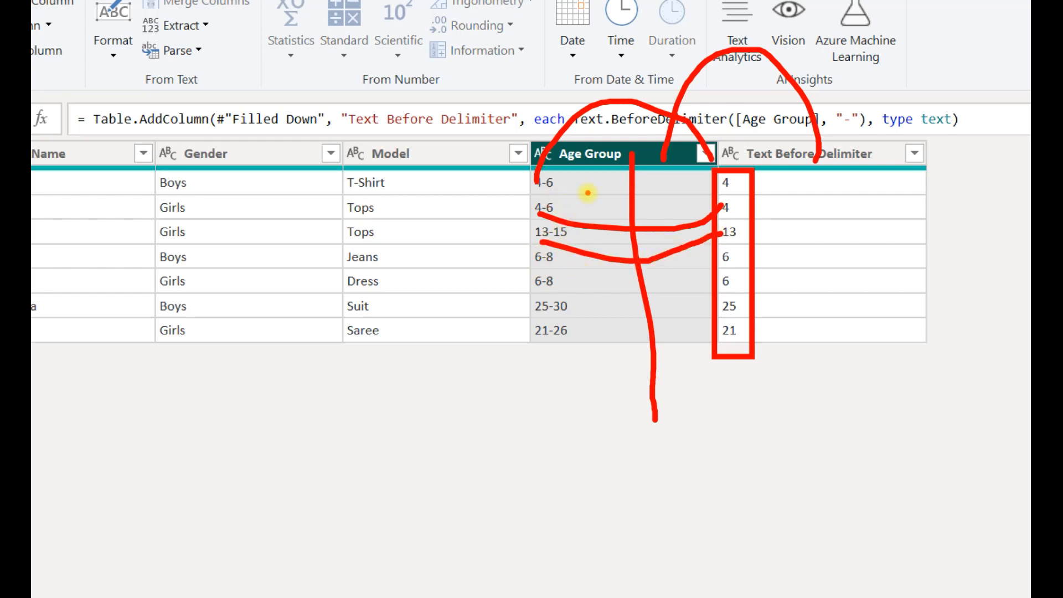
pyautogui.press('Escape')
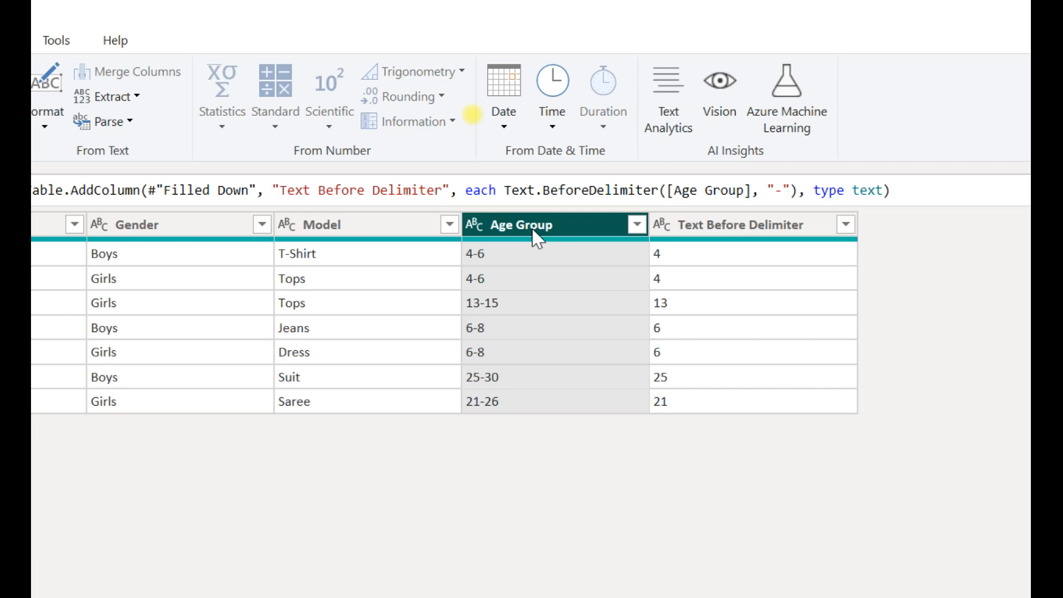
# Add another column that extracts the text after the "-" delimiter from the Age Group column.
pyautogui.click(138, 99)
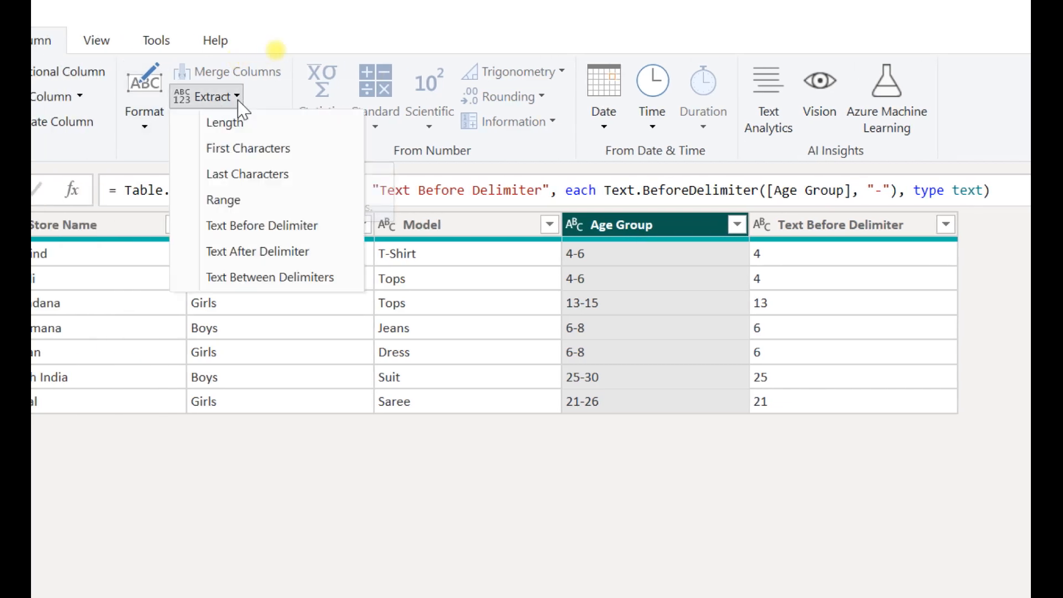
pyautogui.click(303, 257)
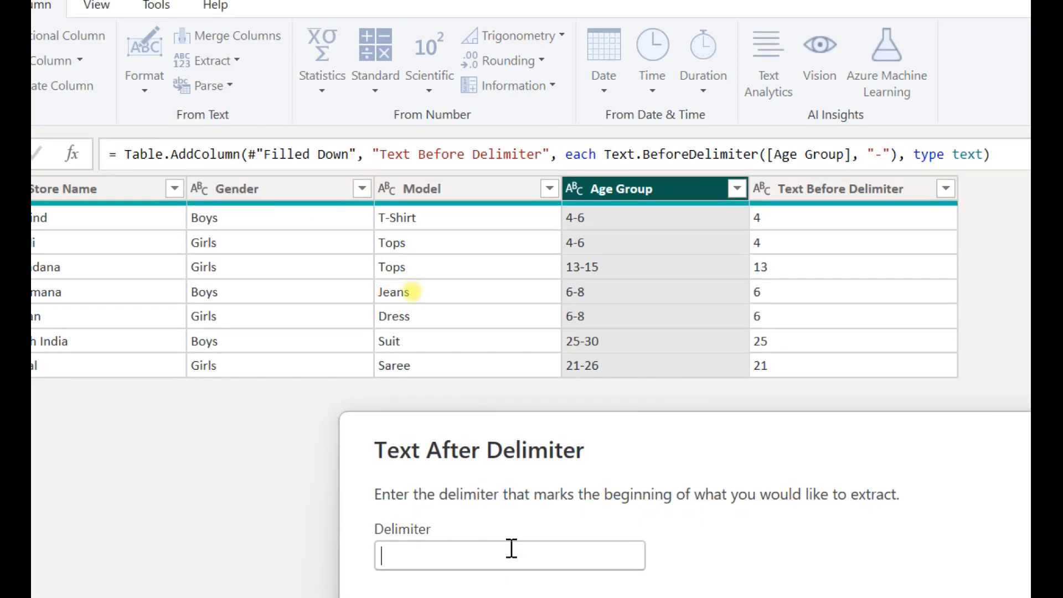
pyautogui.click(512, 554)
pyautogui.write('-')
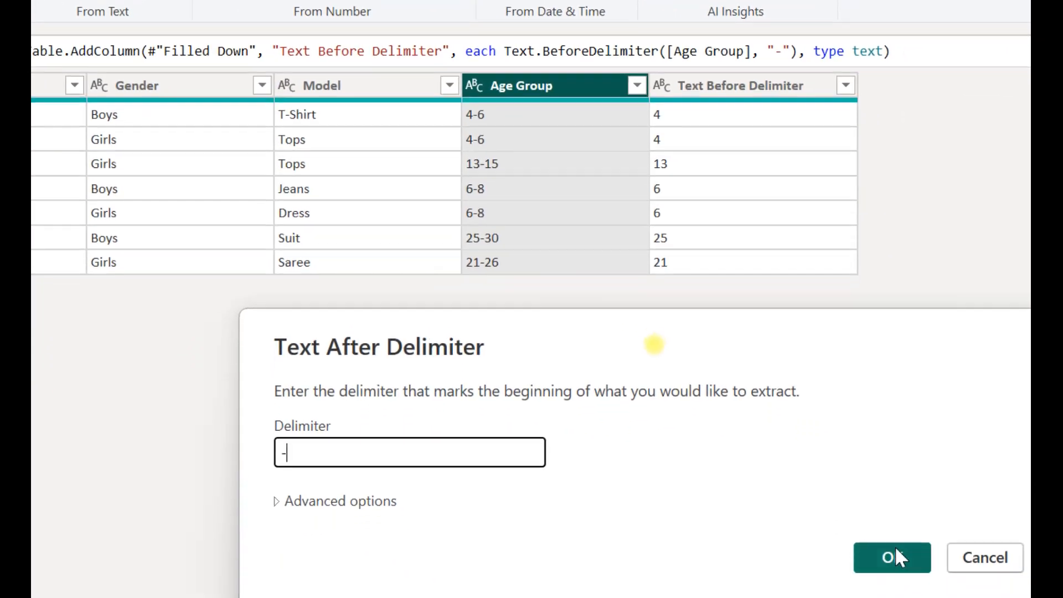
pyautogui.click(894, 546)
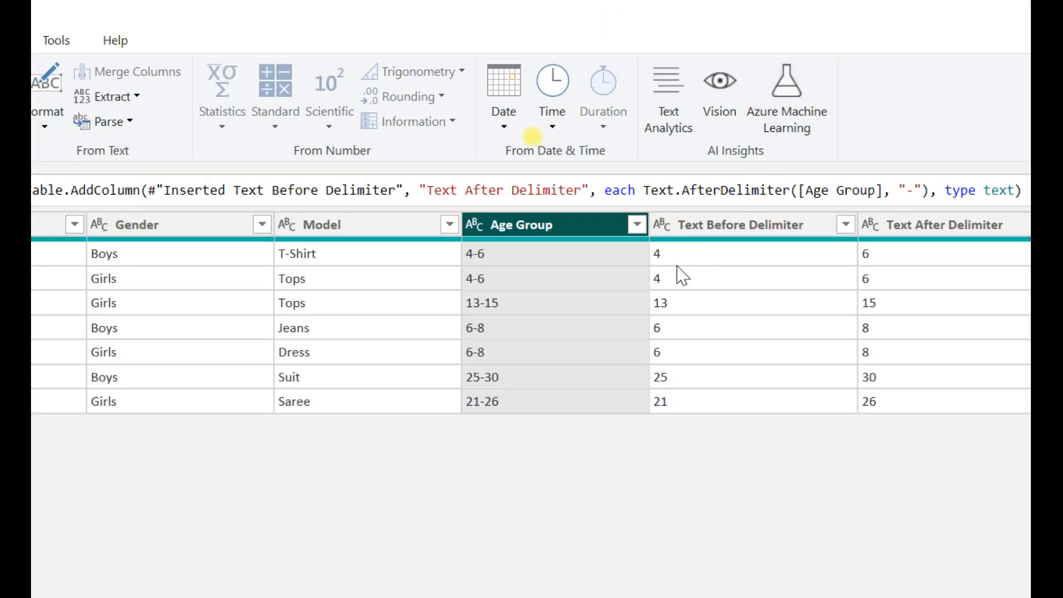
pyautogui.moveTo(495, 253)
pyautogui.mouseDown()
pyautogui.moveTo(494, 186)
pyautogui.moveTo(759, 192)
pyautogui.mouseUp()
pyautogui.moveTo(824, 226); pyautogui.dragTo(853, 245)
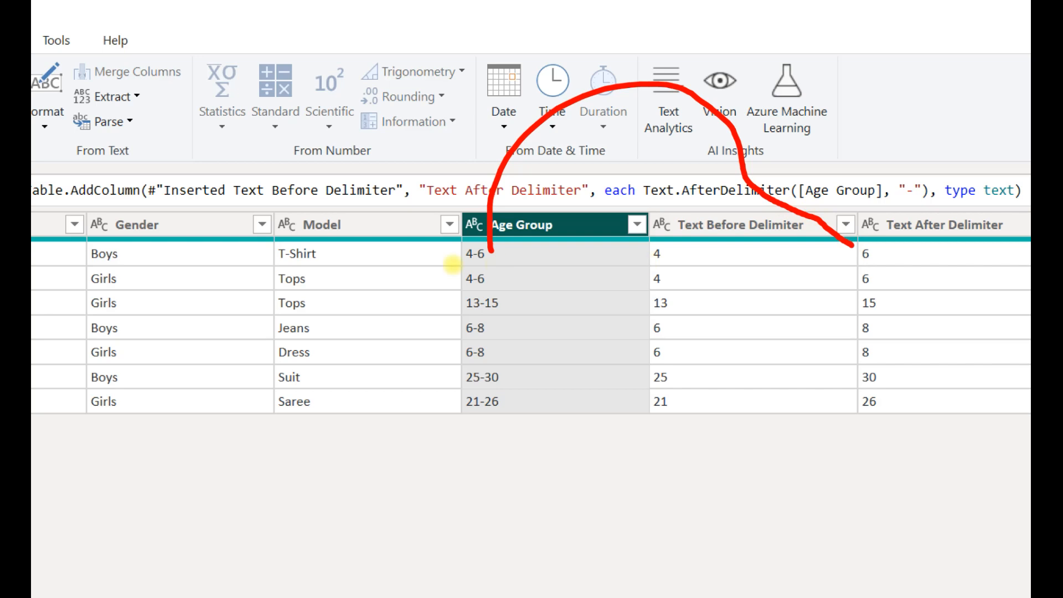
pyautogui.moveTo(488, 273)
pyautogui.mouseDown()
pyautogui.moveTo(797, 228)
pyautogui.moveTo(860, 275)
pyautogui.mouseUp()
pyautogui.moveTo(502, 313)
pyautogui.mouseDown()
pyautogui.moveTo(634, 237)
pyautogui.moveTo(873, 304)
pyautogui.mouseUp()
pyautogui.moveTo(502, 330); pyautogui.dragTo(883, 323)
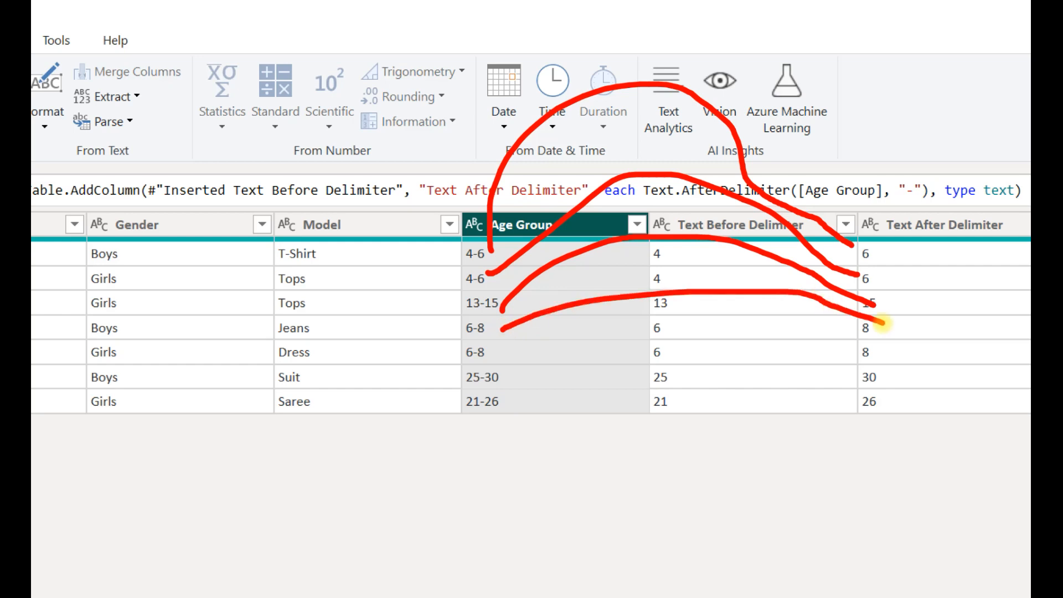
pyautogui.press('Escape')
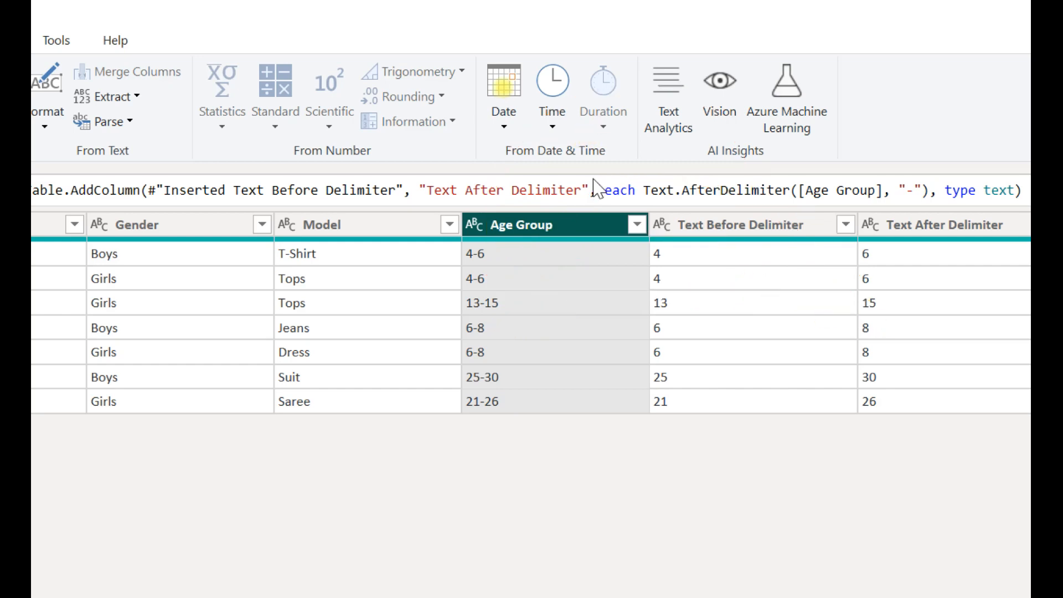
# Rename the Text Before Delimiter column as Min Age.
pyautogui.click(708, 235)
pyautogui.doubleClick(710, 235)
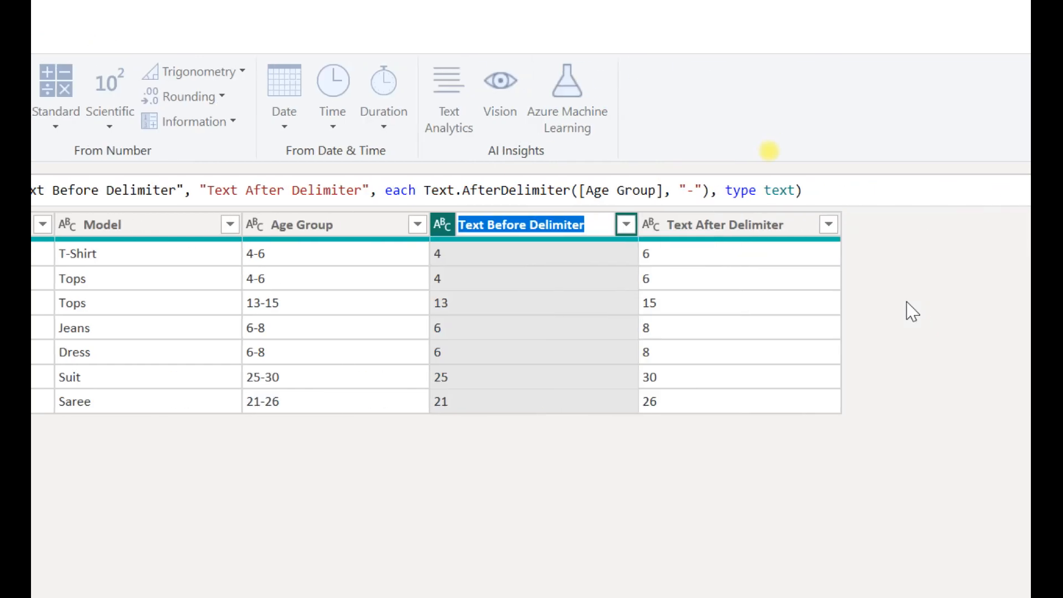
pyautogui.write('Min Age G')
pyautogui.press('BackSpace')
pyautogui.press('BackSpace')
pyautogui.press('Return')
# Rename the Text After Delimiter column as Max Age.
pyautogui.doubleClick(760, 232)
pyautogui.write('A')
pyautogui.press('BackSpace')
pyautogui.write('Max Age')
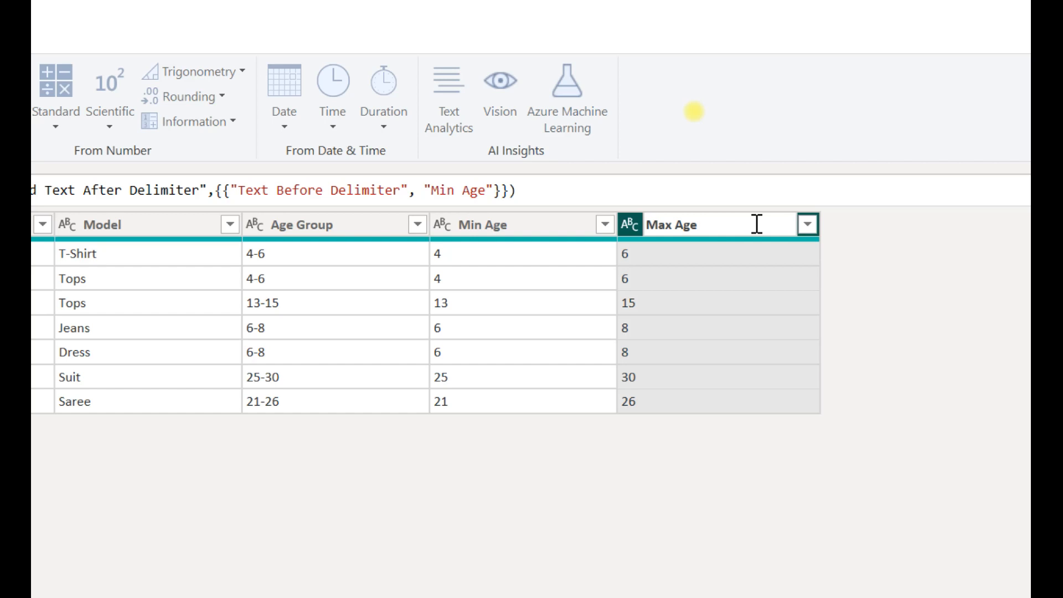
pyautogui.click(546, 475)
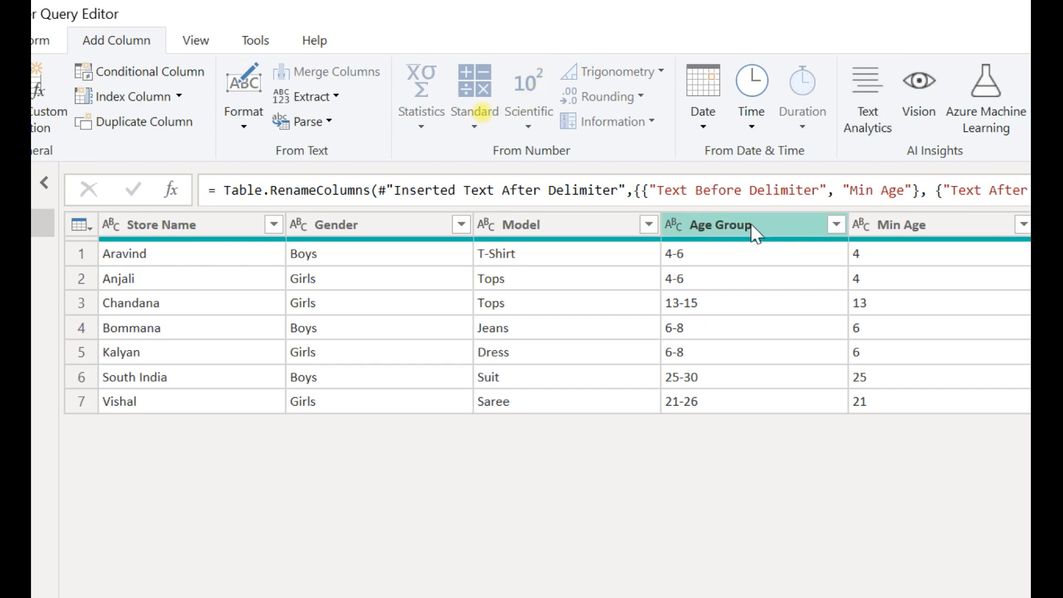
# Remove the original Age Group column from the table.
pyautogui.click(755, 232)
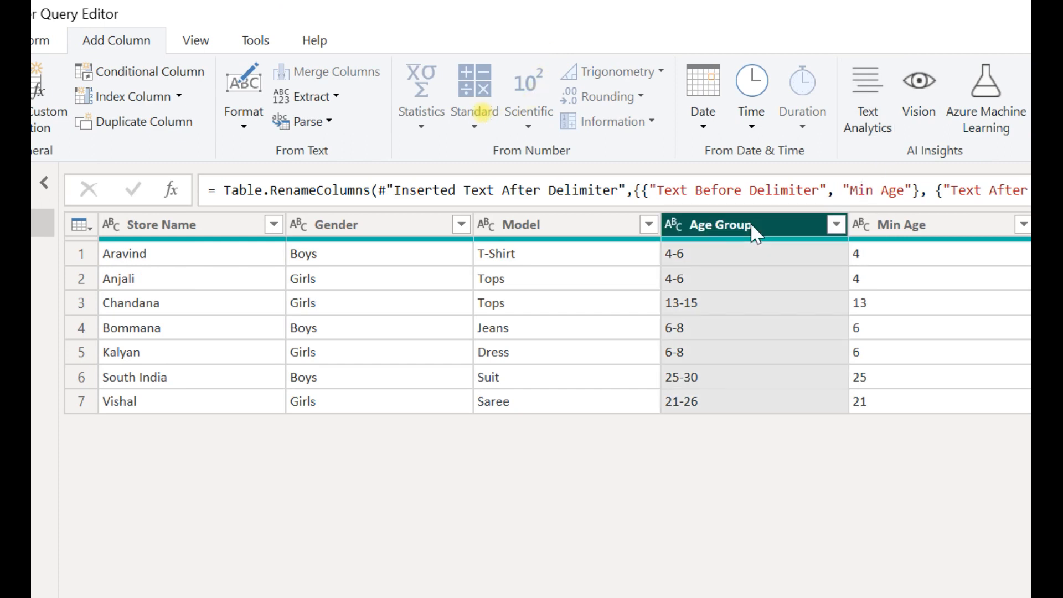
pyautogui.rightClick(754, 232)
pyautogui.click(791, 270)
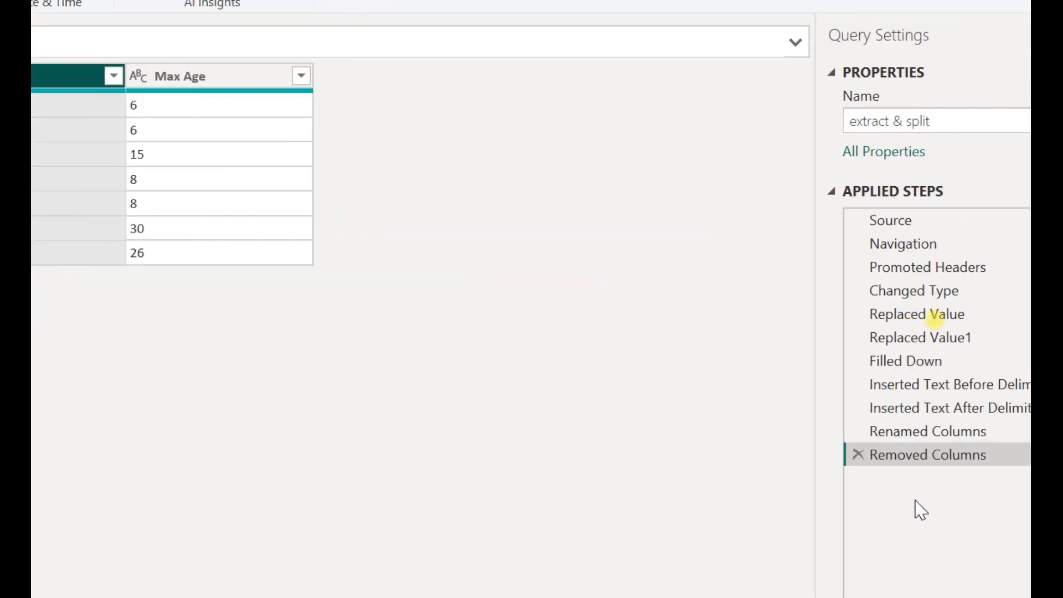
# Delete the column removal, the column renames and both inserted delimiter-text columns from the applied steps, back to Filled Down.
pyautogui.click(832, 455)
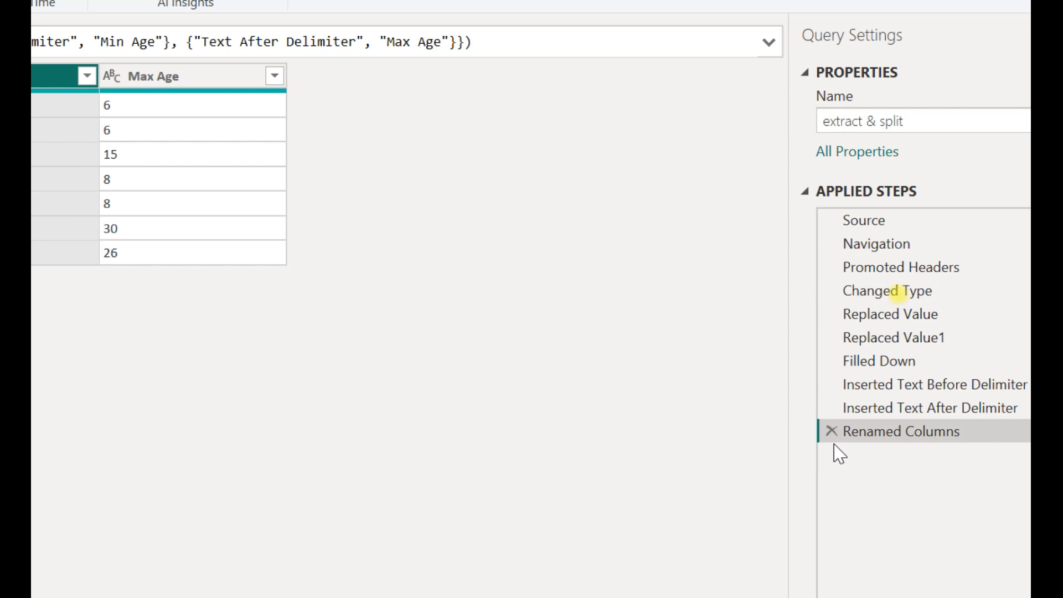
pyautogui.click(832, 431)
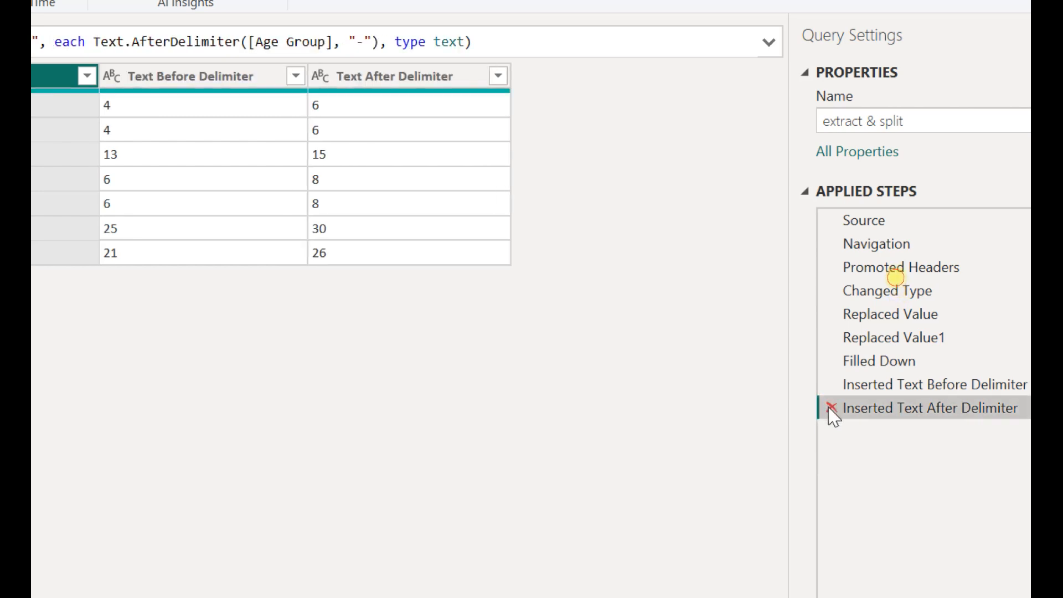
pyautogui.click(831, 408)
pyautogui.click(832, 384)
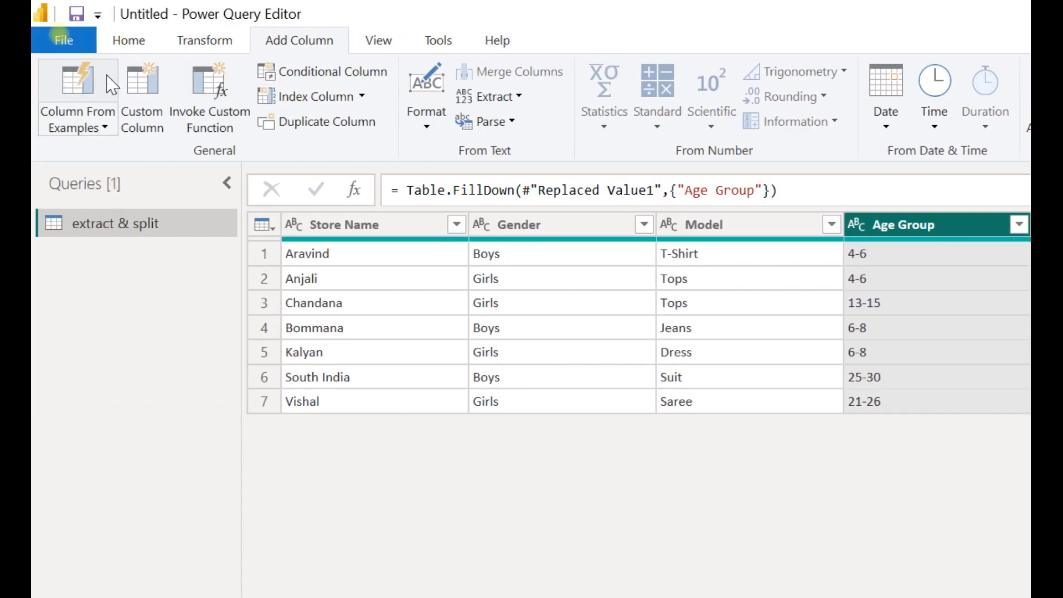
# Split the Age Group column by the custom delimiter "-" at each occurrence of the delimiter.
pyautogui.click(128, 40)
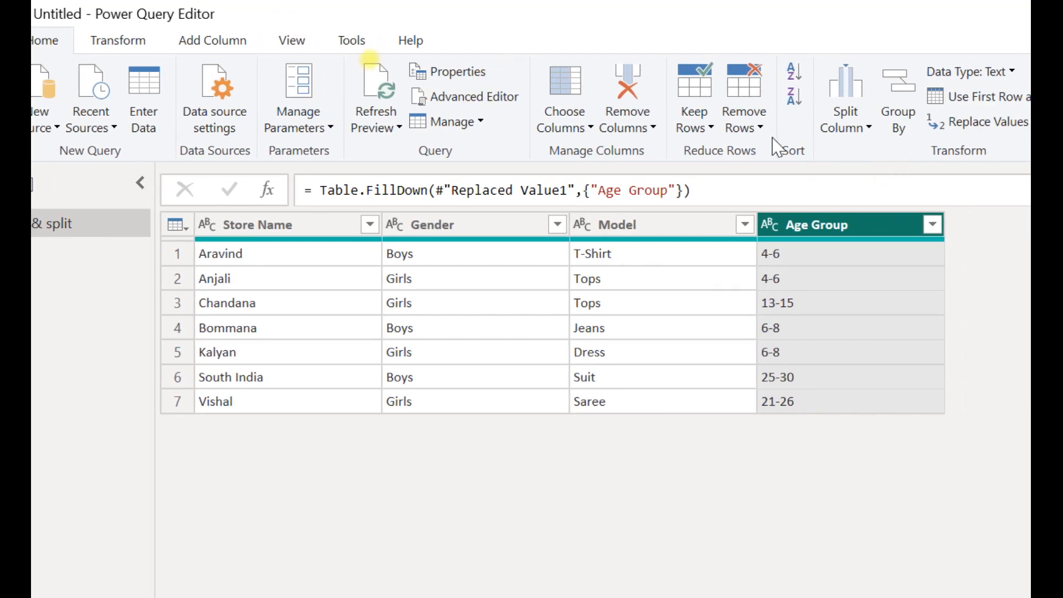
pyautogui.moveTo(147, 38); pyautogui.dragTo(916, 110)
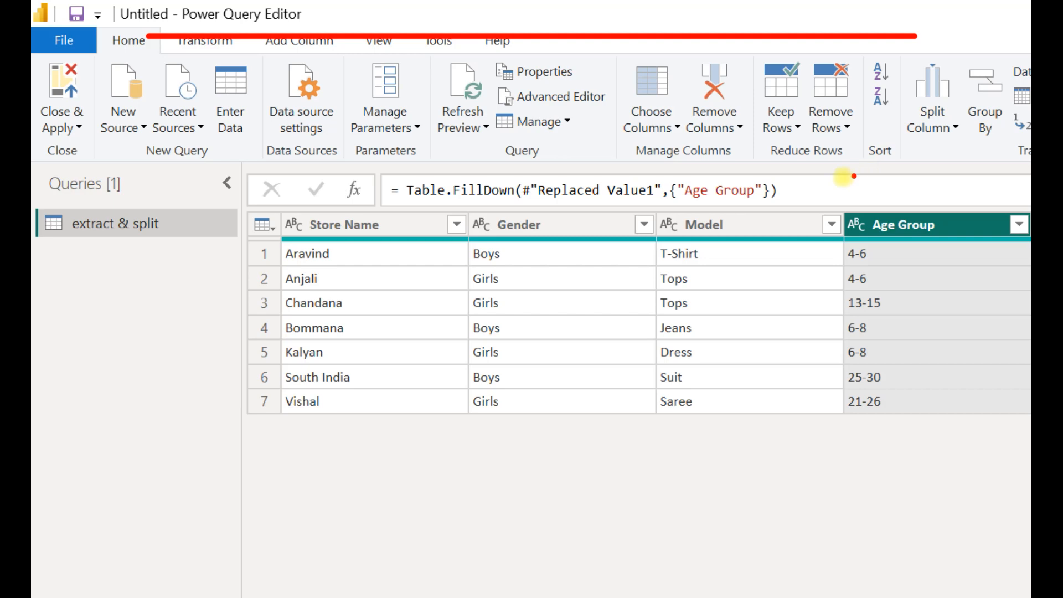
pyautogui.press('Escape')
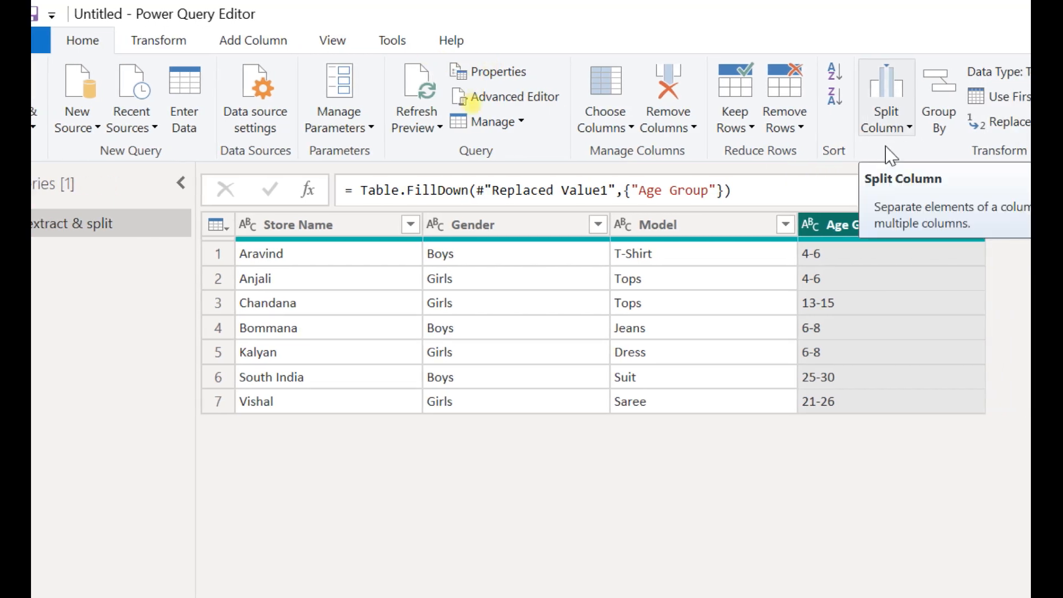
pyautogui.click(738, 119)
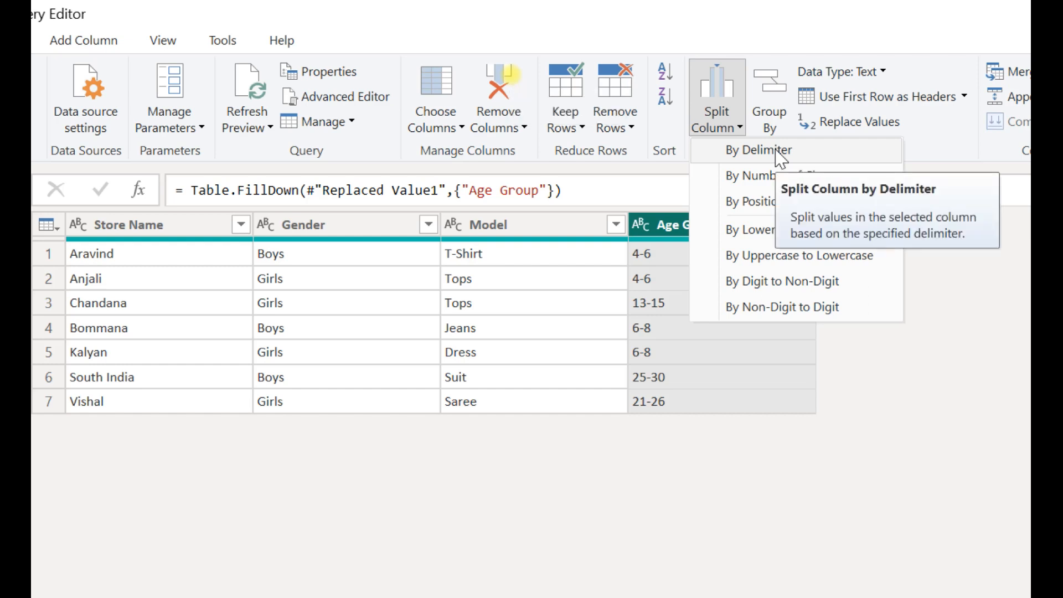
pyautogui.click(805, 154)
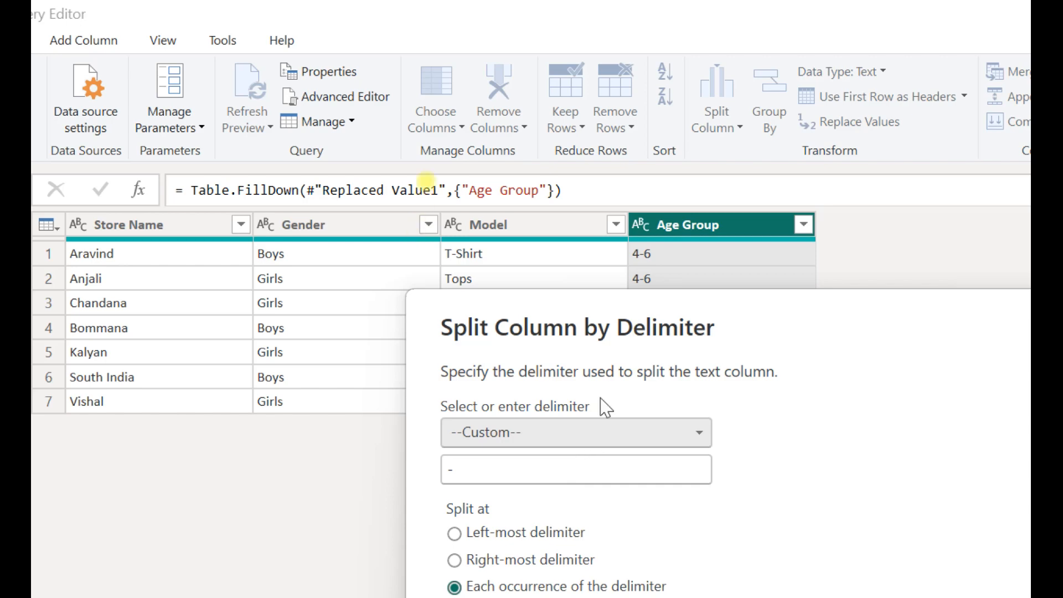
pyautogui.moveTo(607, 321); pyautogui.dragTo(555, 303)
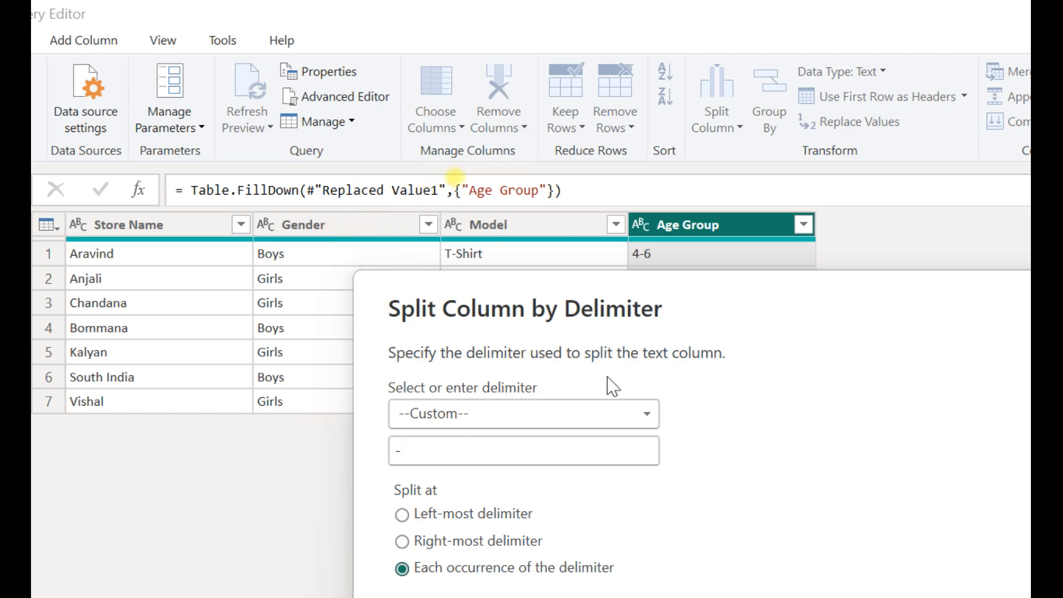
pyautogui.moveTo(781, 313); pyautogui.dragTo(515, 55)
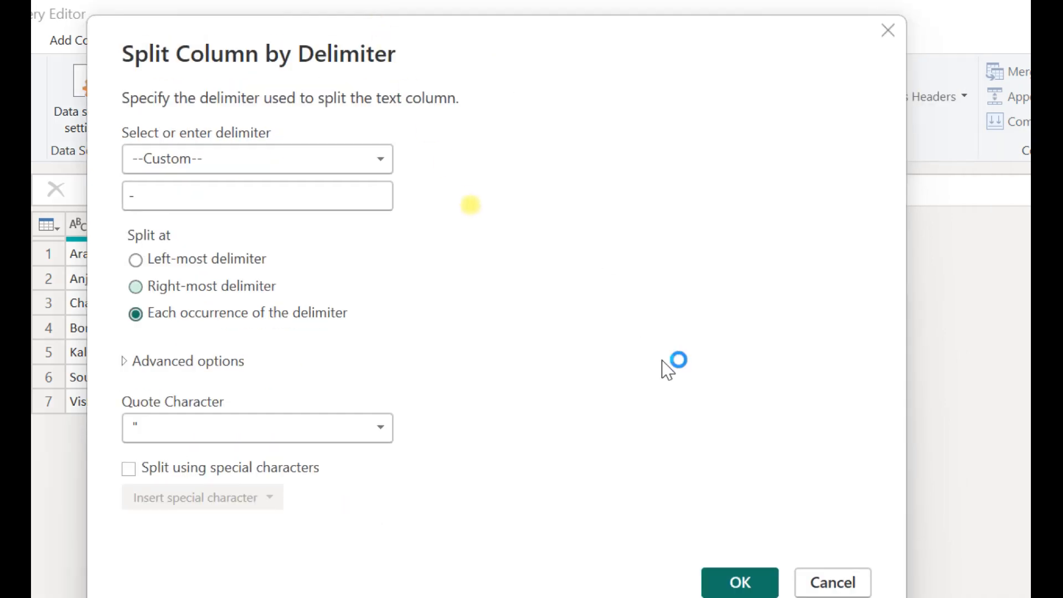
pyautogui.click(767, 549)
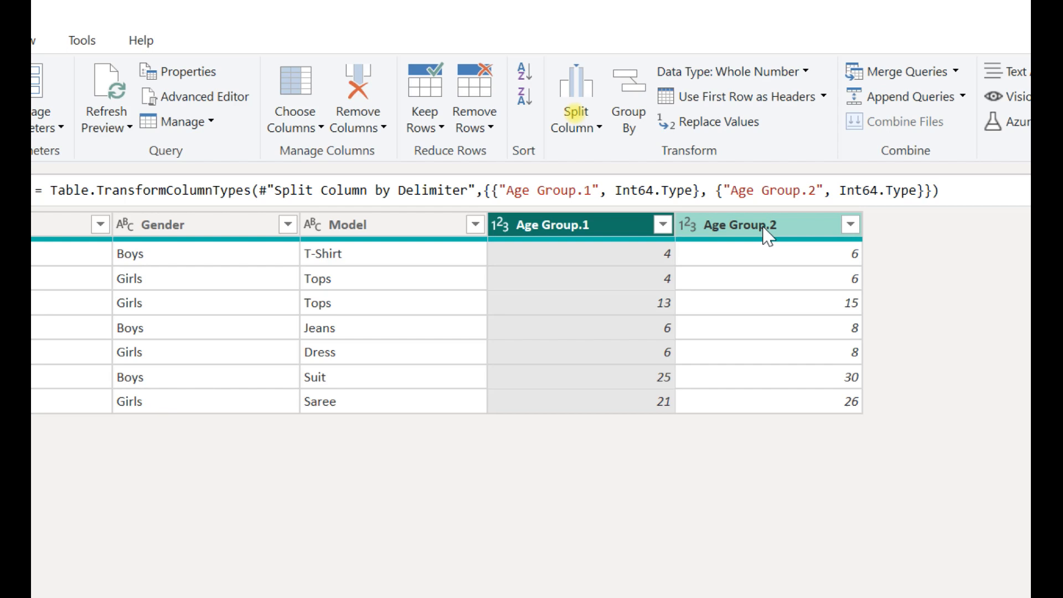
# Rename the Age Group.1 column as Min Age.
pyautogui.doubleClick(608, 231)
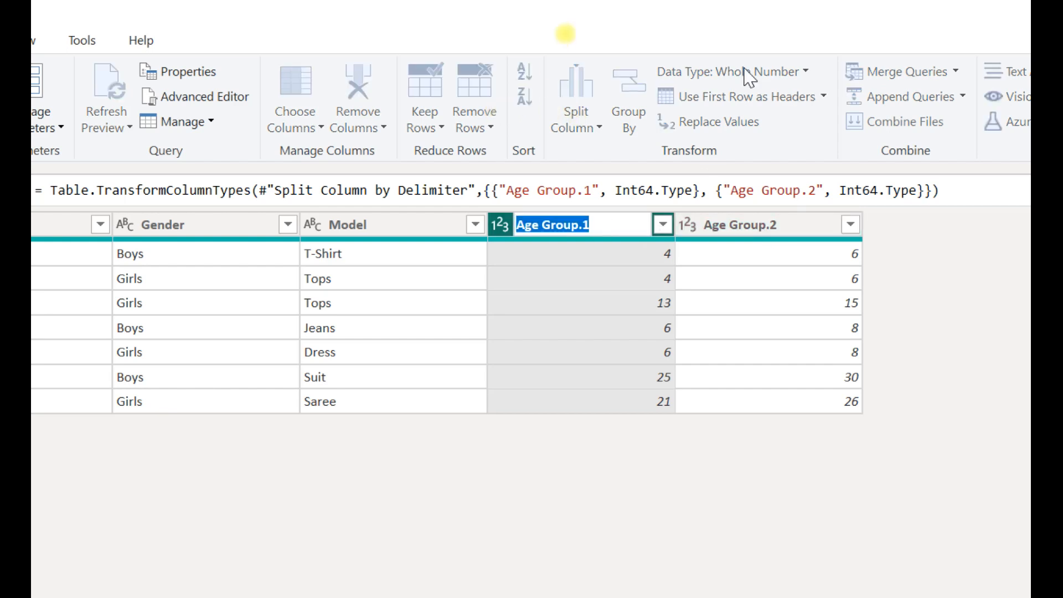
pyautogui.write('A')
pyautogui.press('BackSpace')
pyautogui.write('Min Age')
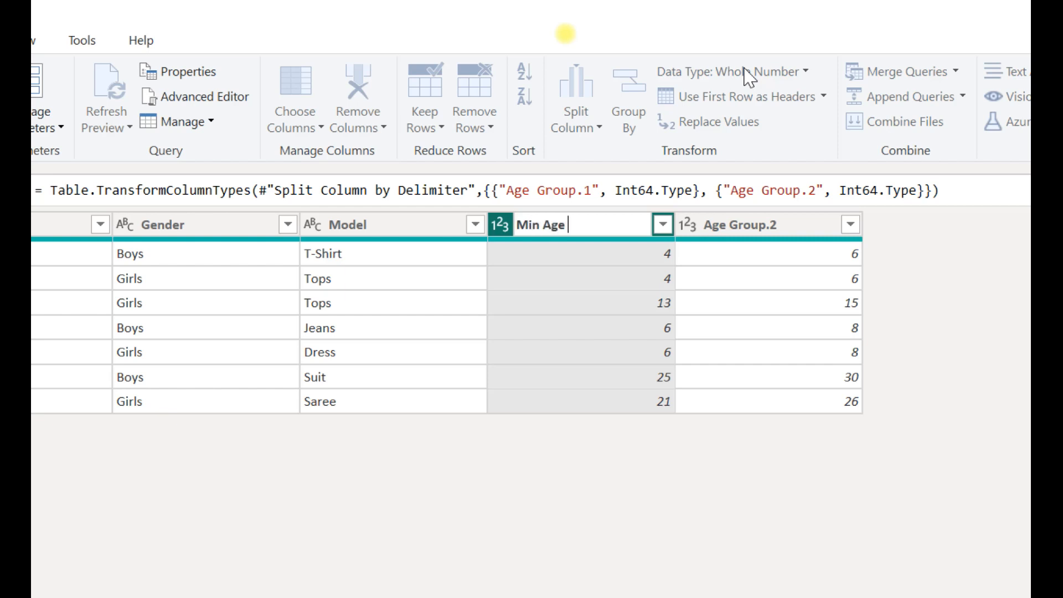
pyautogui.press('Return')
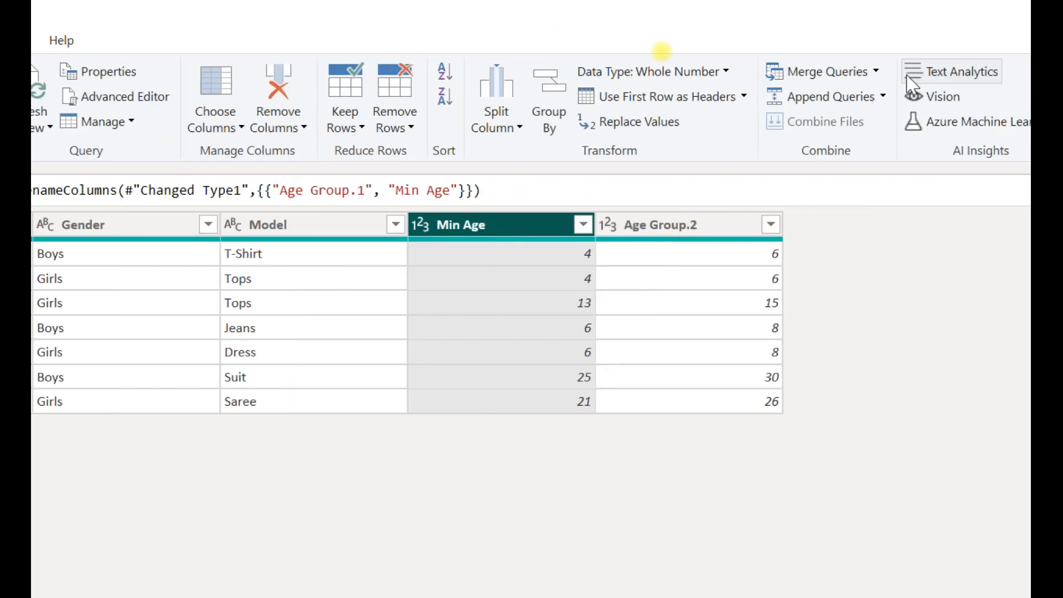
# Rename the Age Group.2 column as Max Age.
pyautogui.doubleClick(688, 228)
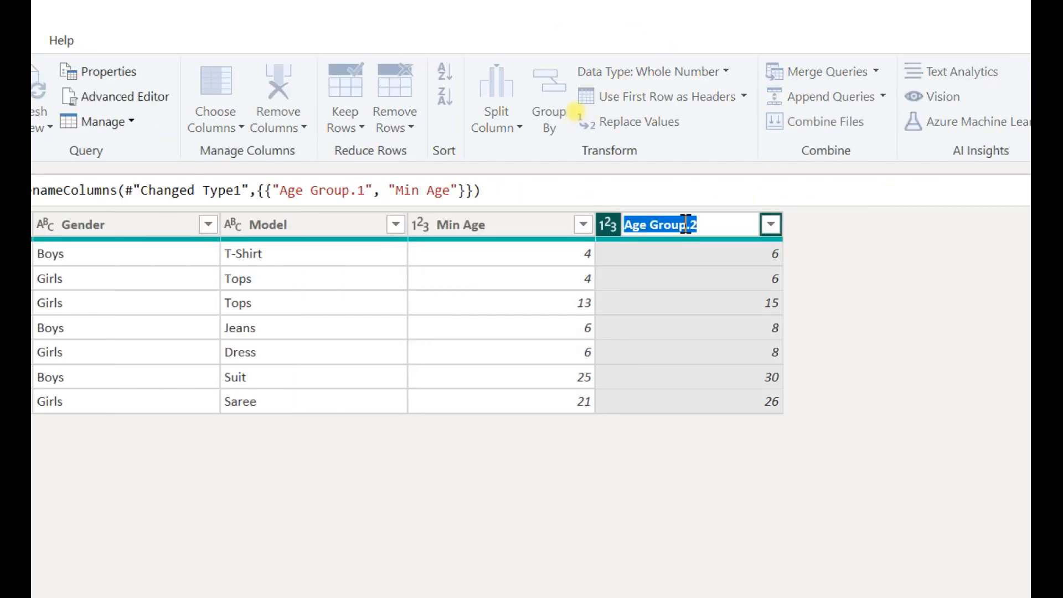
pyautogui.write('Max Age')
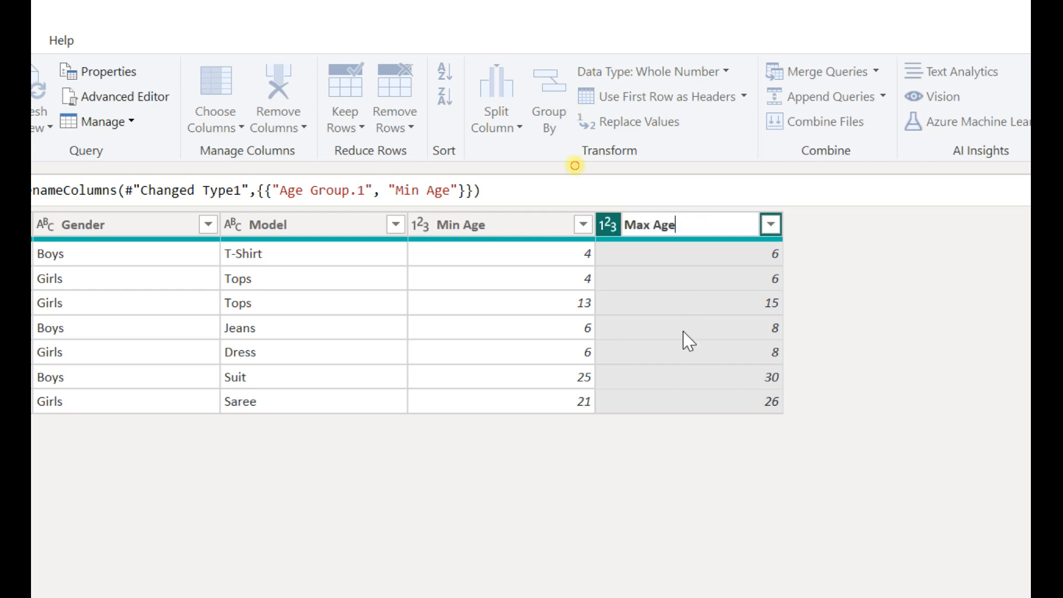
pyautogui.press('Return')
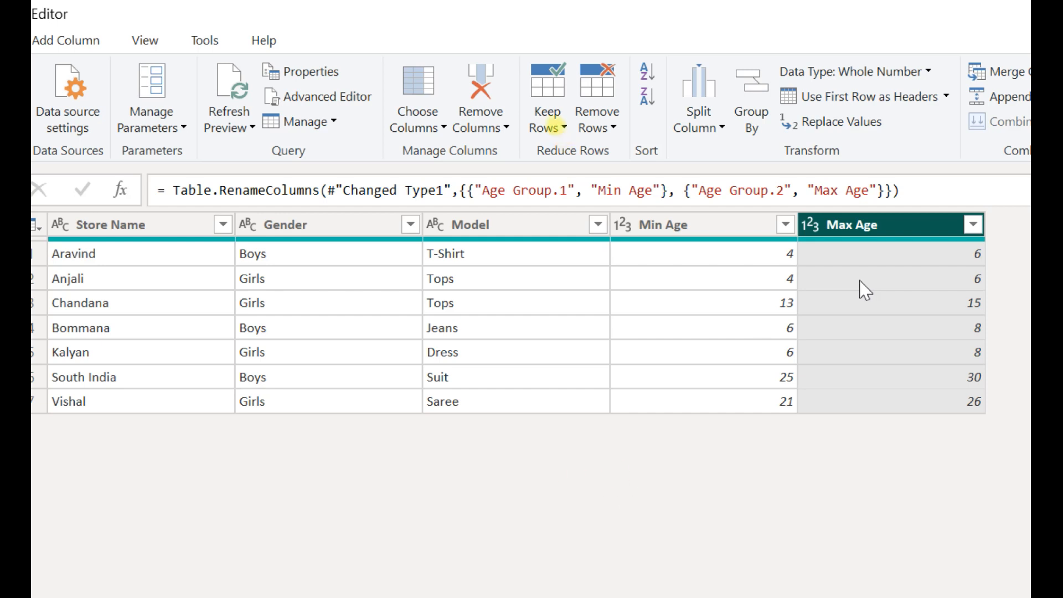
pyautogui.moveTo(839, 241)
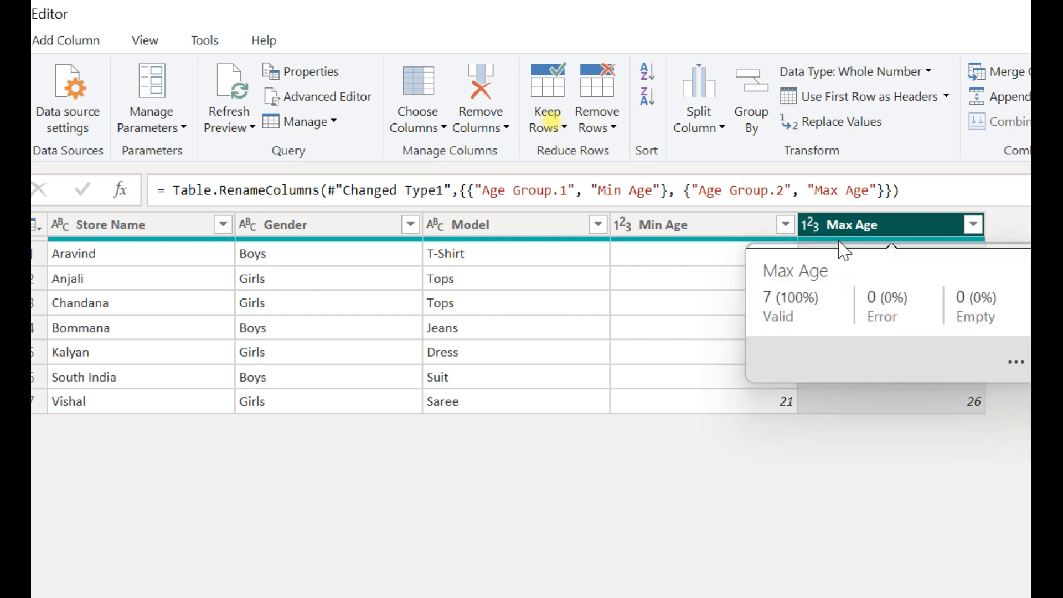